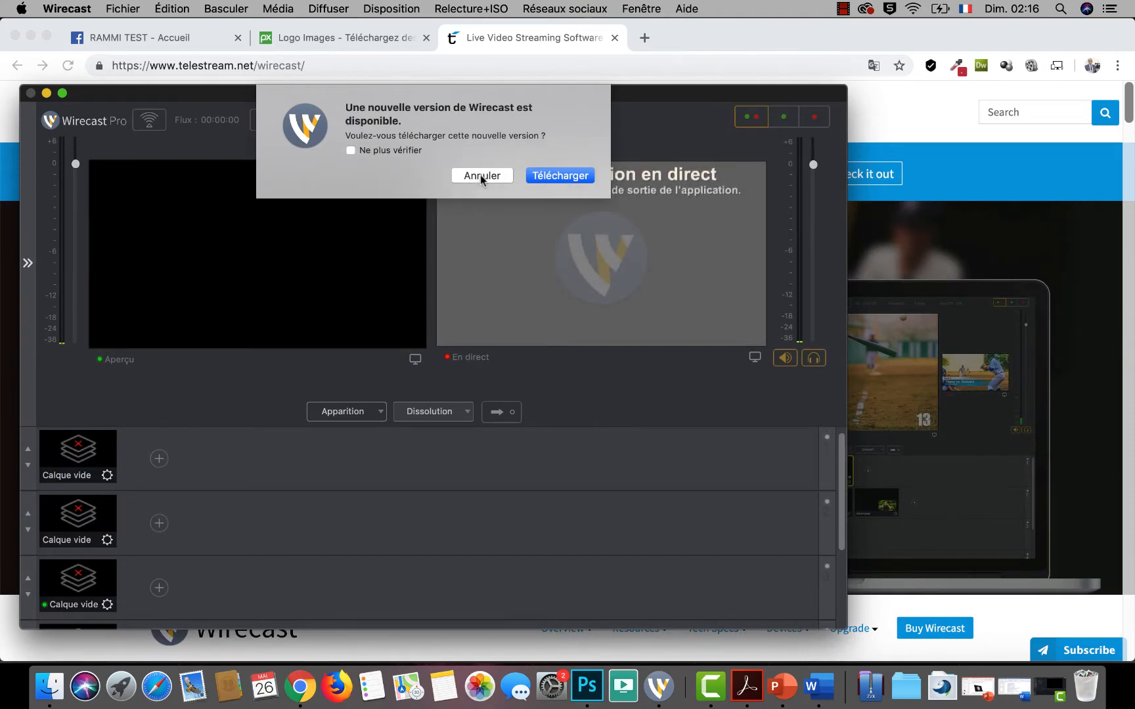
Decline the offered software update and widen the untitled document's window.
click(482, 176)
drag(848, 285, 1019, 287)
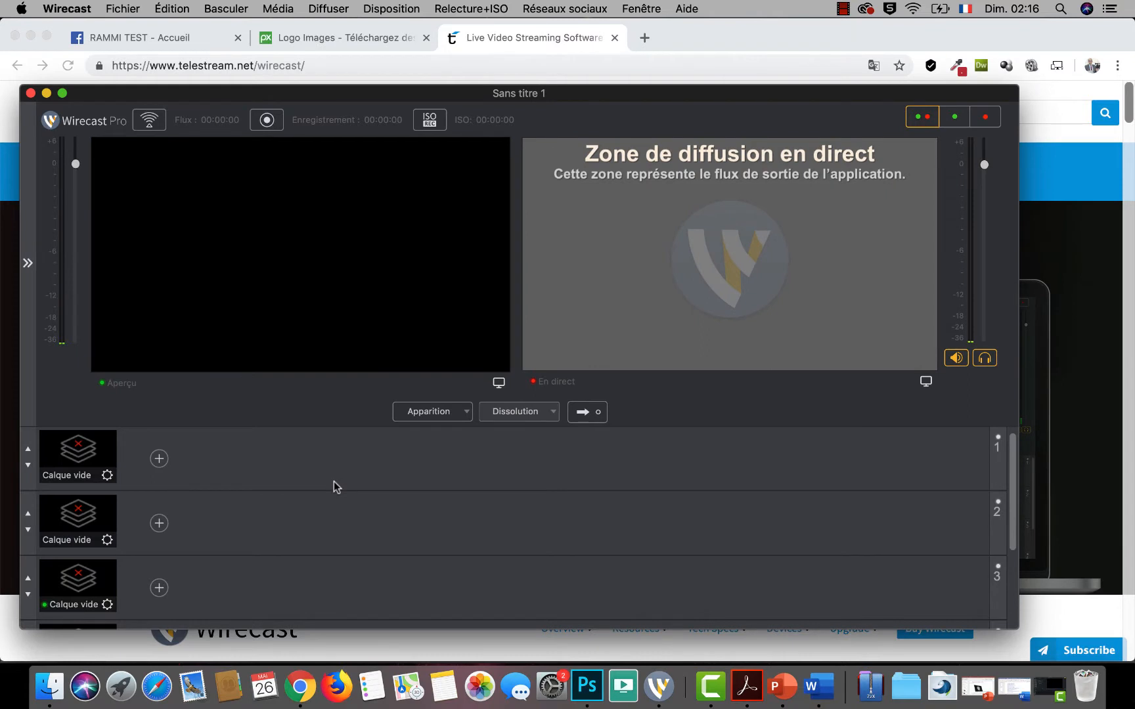
scroll(336, 486, down, 2)
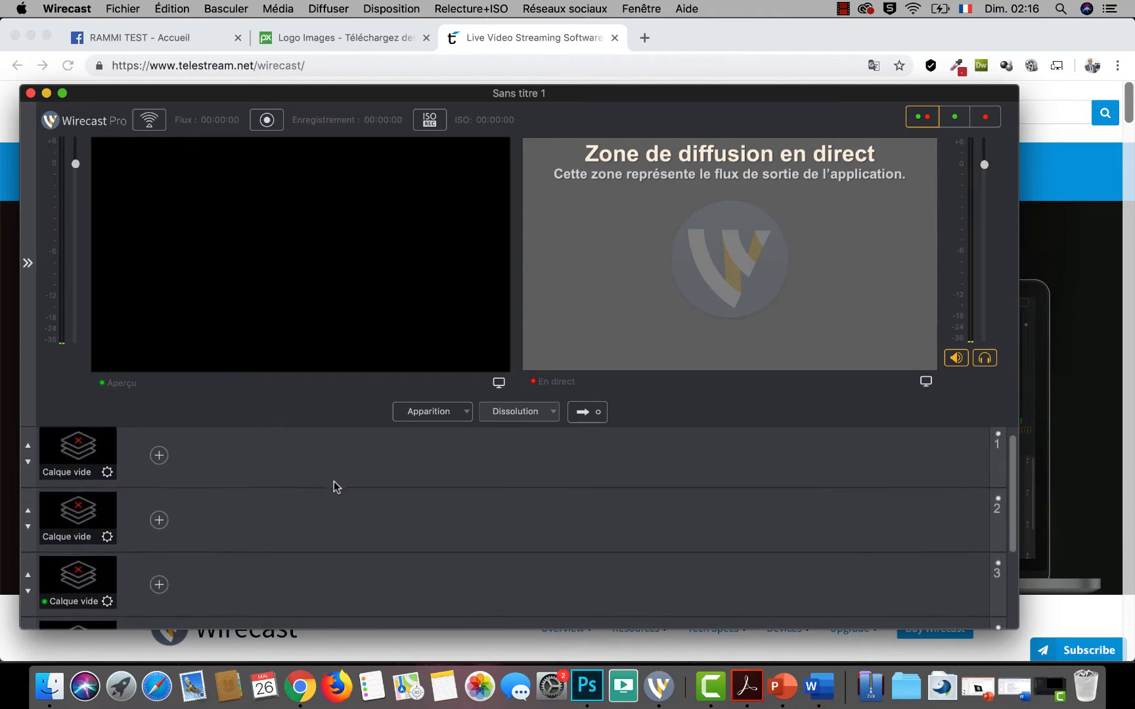
scroll(336, 487, up, 1)
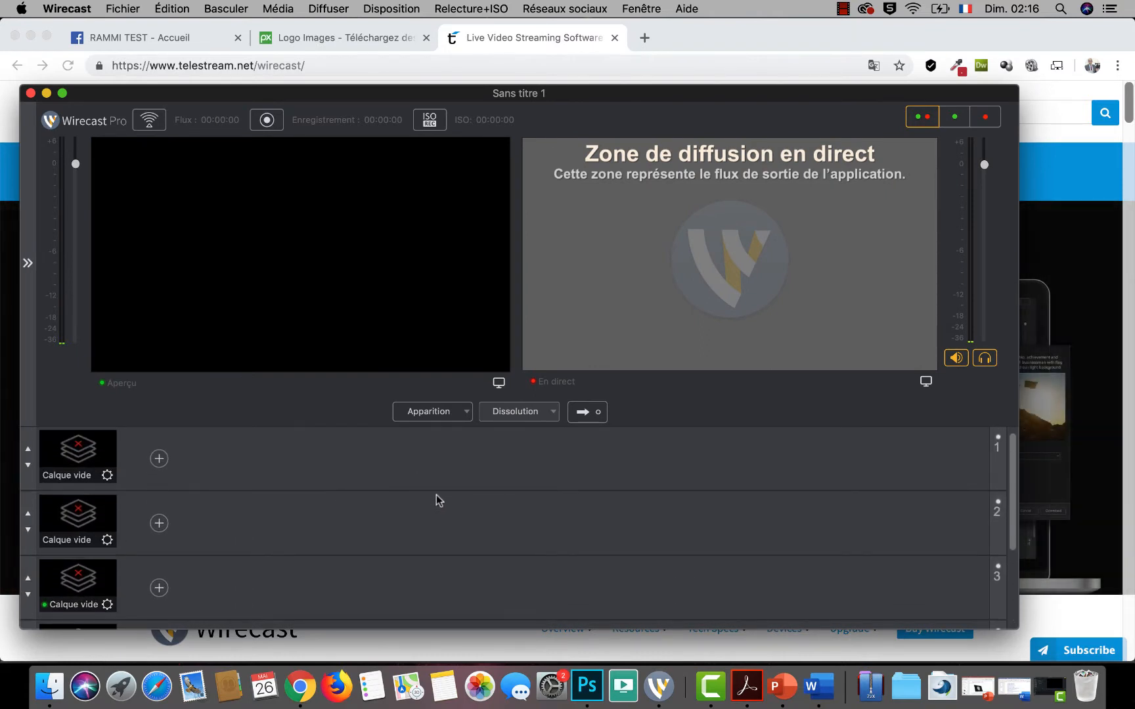
scroll(436, 494, down, 2)
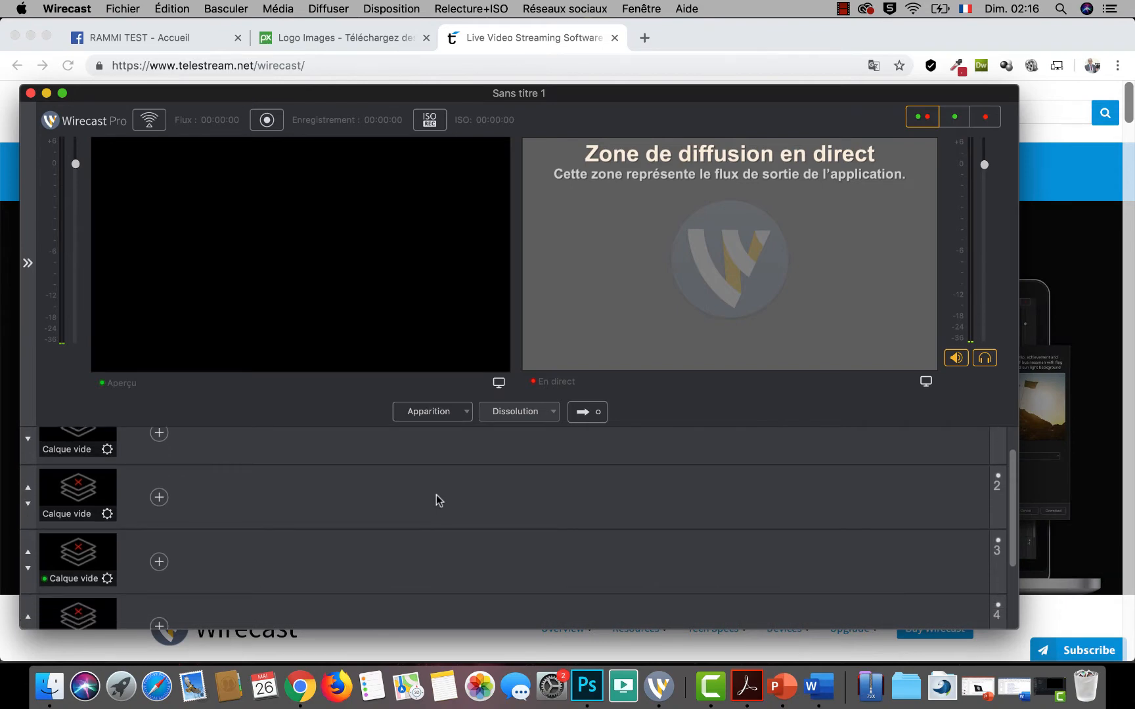
scroll(434, 489, up, 2)
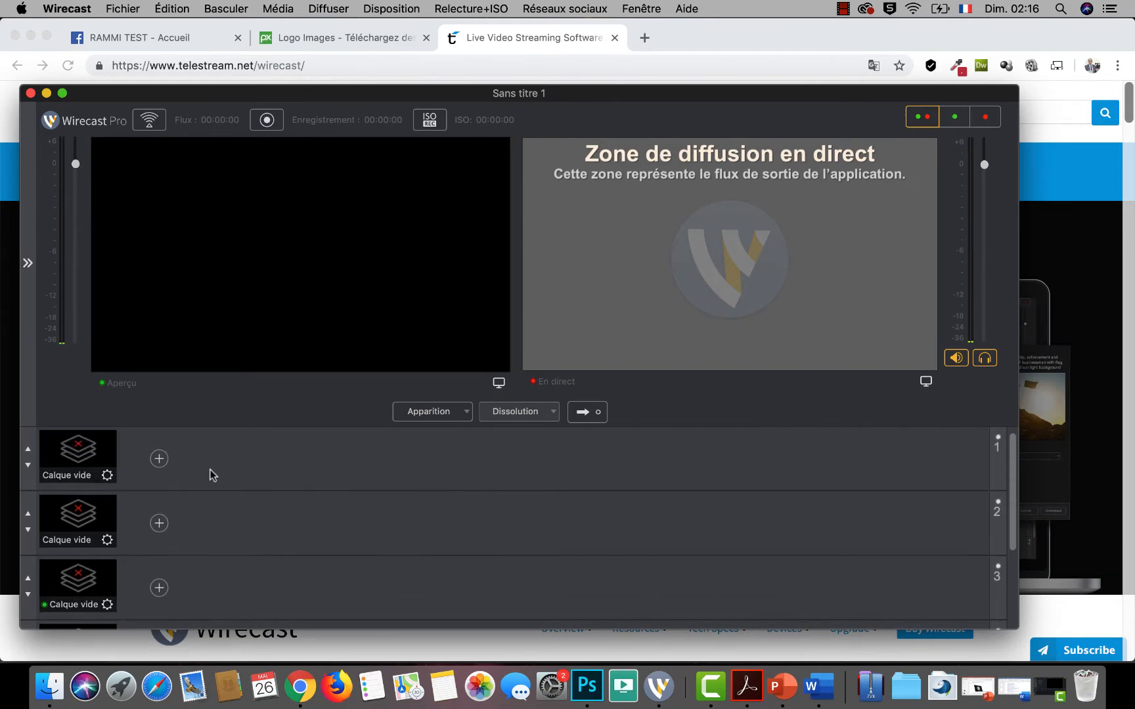
Start adding a shot to main layer 1 and list the available video capture sources.
click(159, 458)
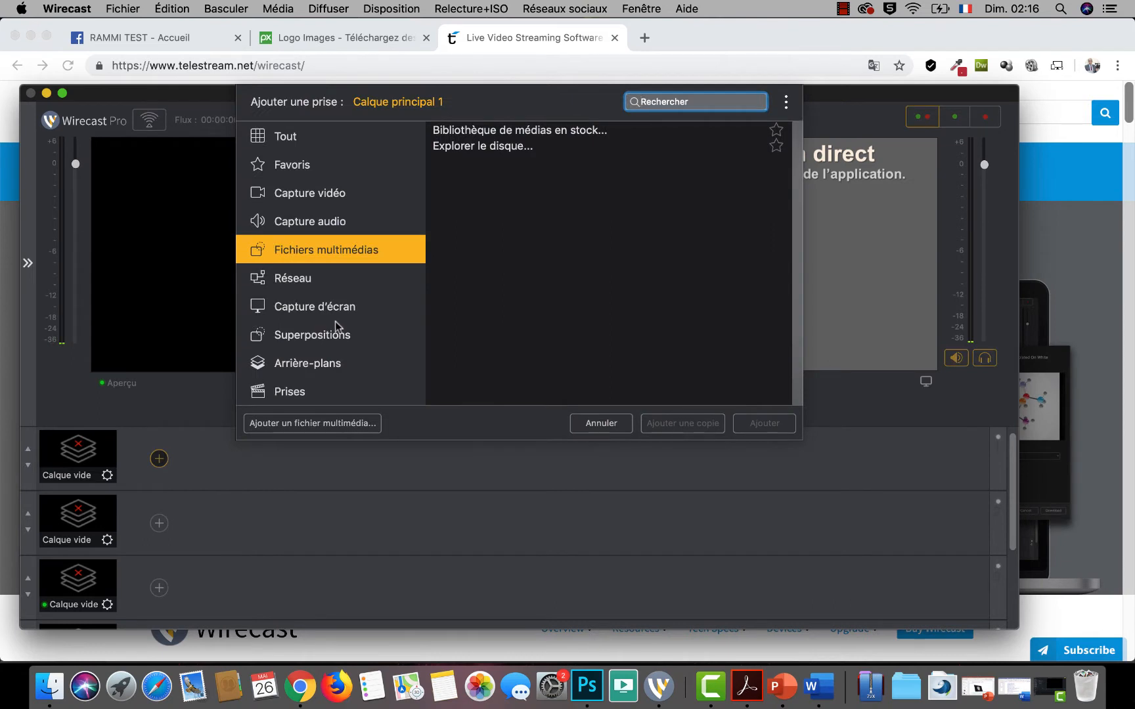
click(307, 194)
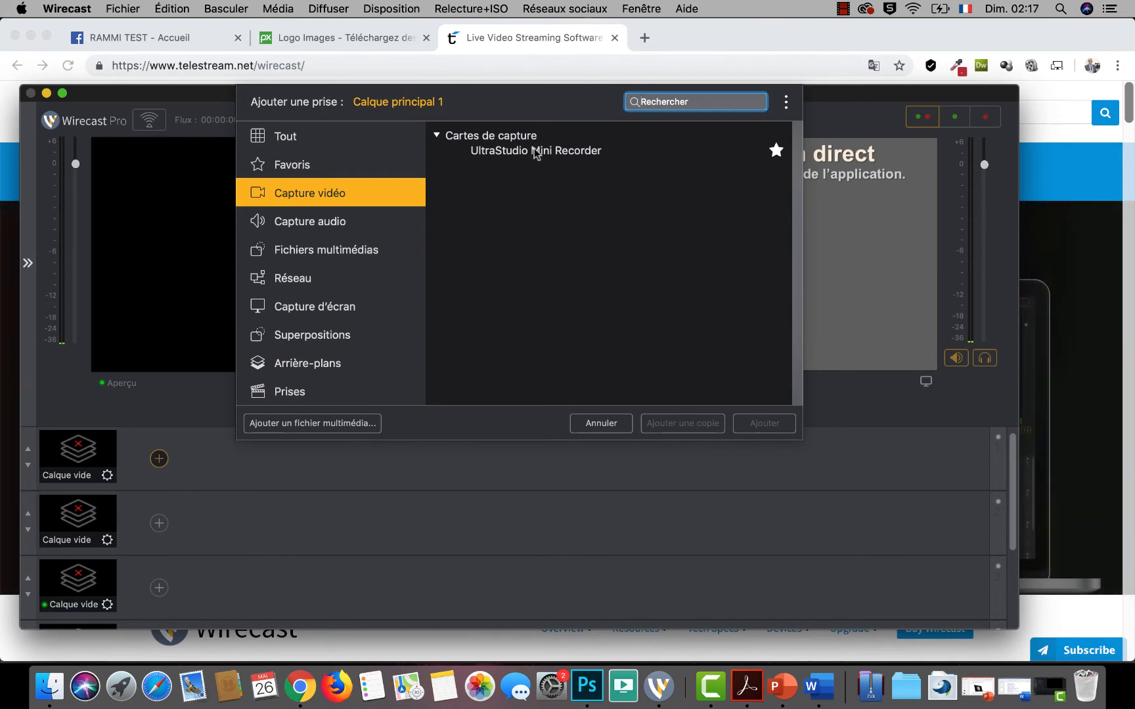
Switch to Blackmagic Desktop Video Utility, check the UltraStudio Mini Recorder's HDMI video input setting, save it and close the utility.
click(623, 687)
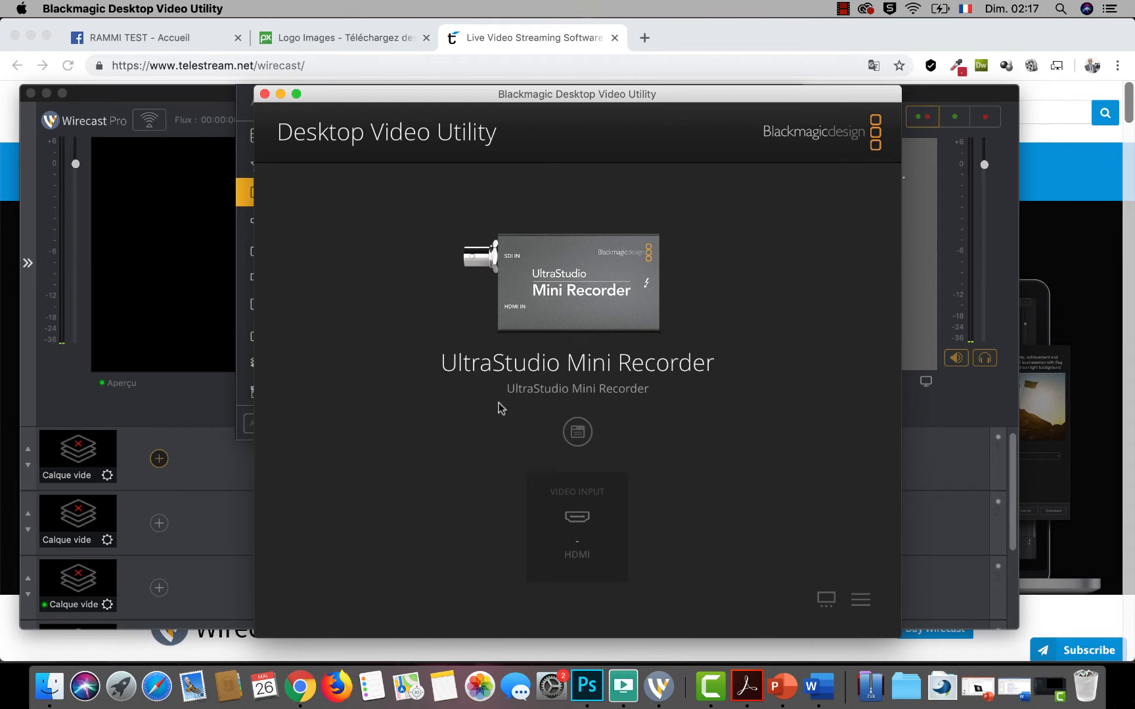
click(575, 436)
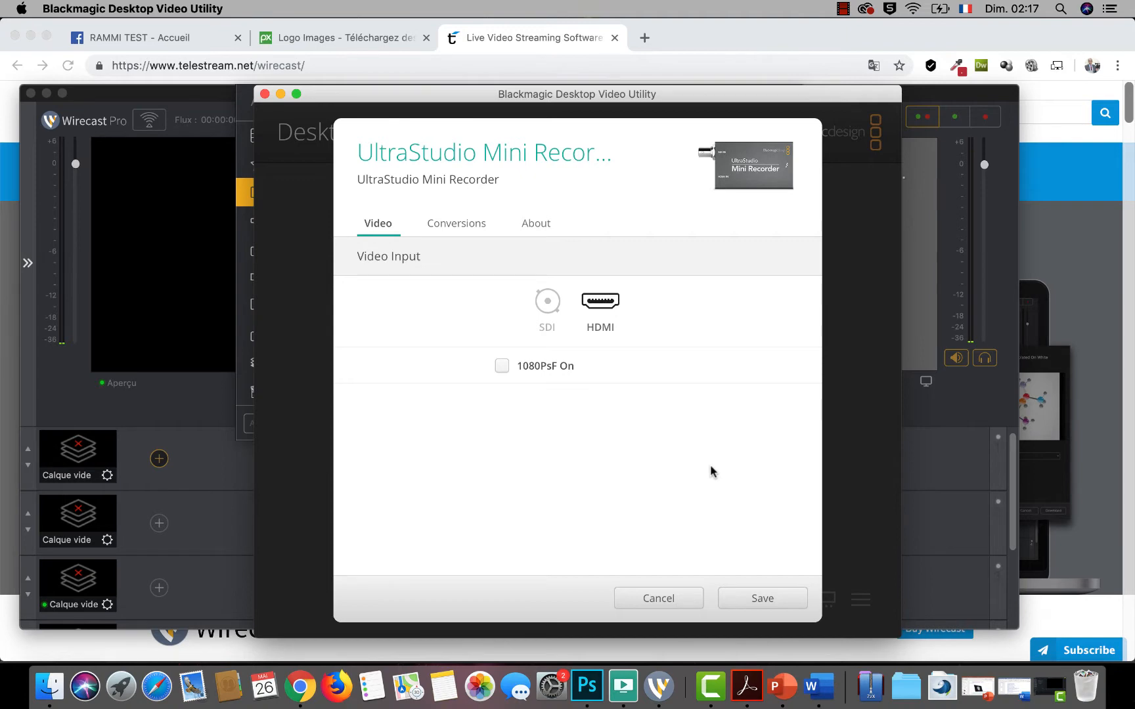
click(763, 598)
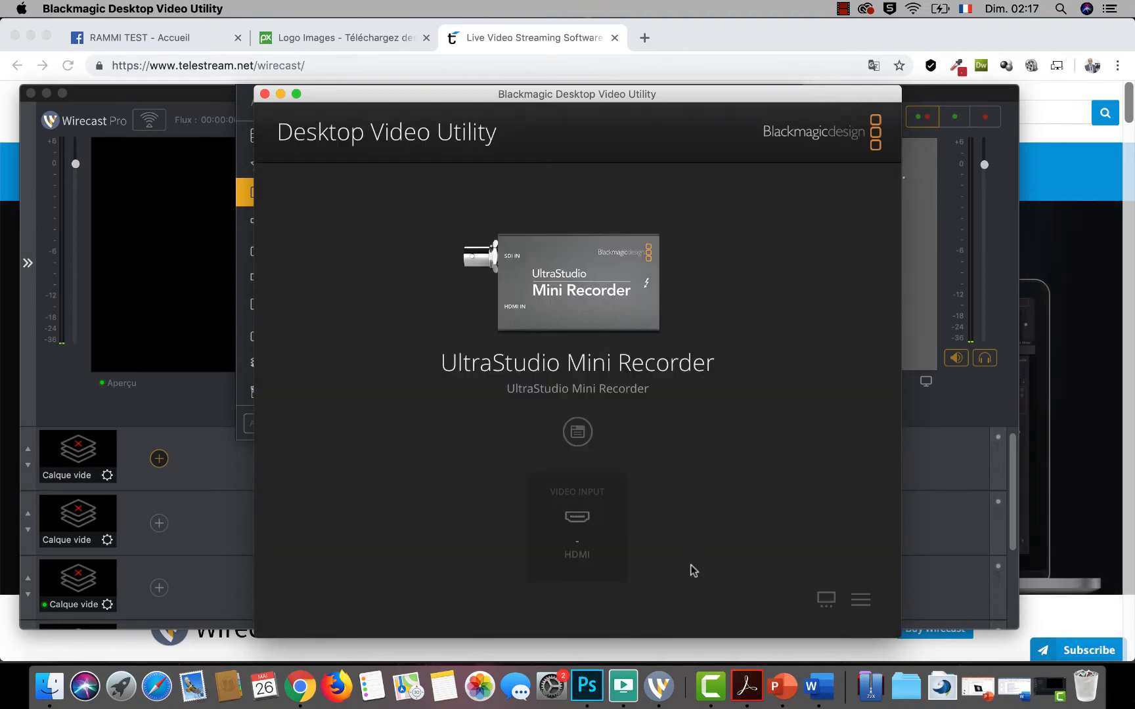
click(265, 94)
Add the UltraStudio Mini Recorder capture as a shot on main layer 1 and fit its picture to the window.
click(508, 152)
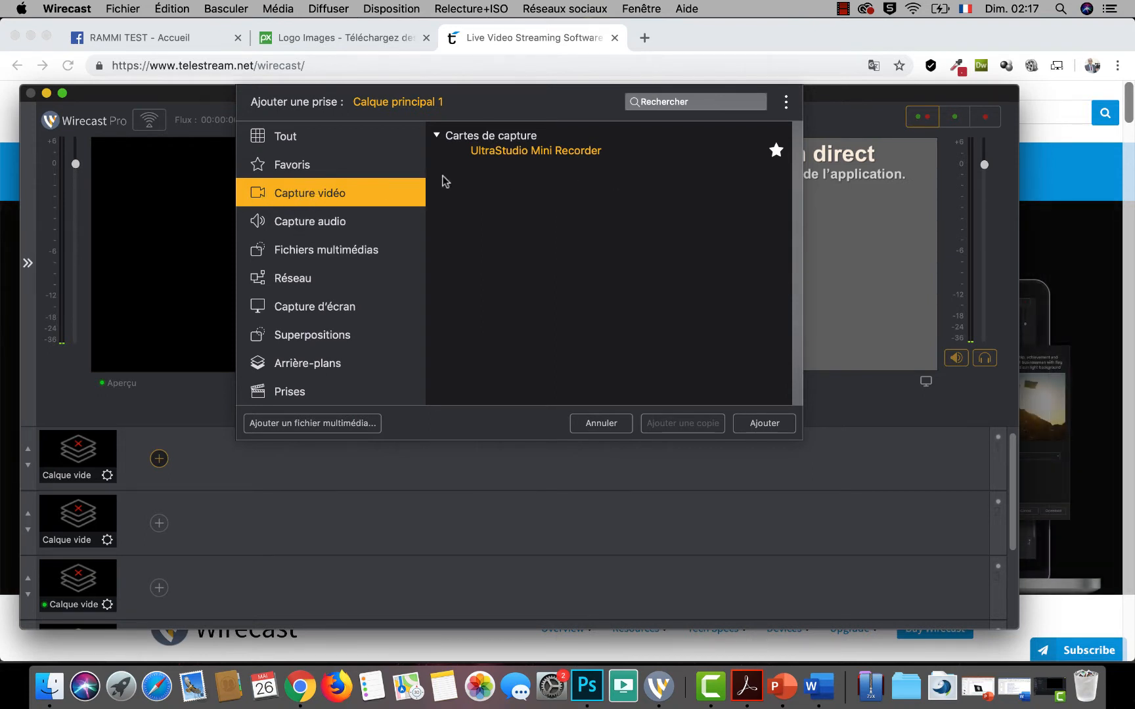
click(757, 423)
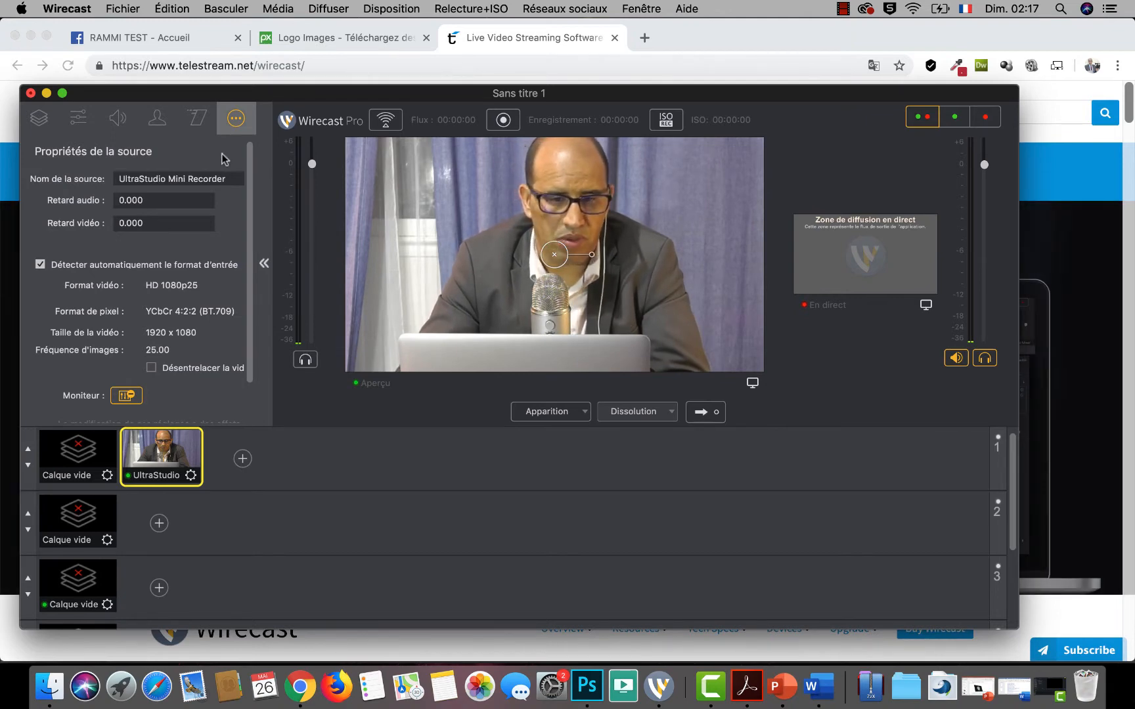
click(79, 118)
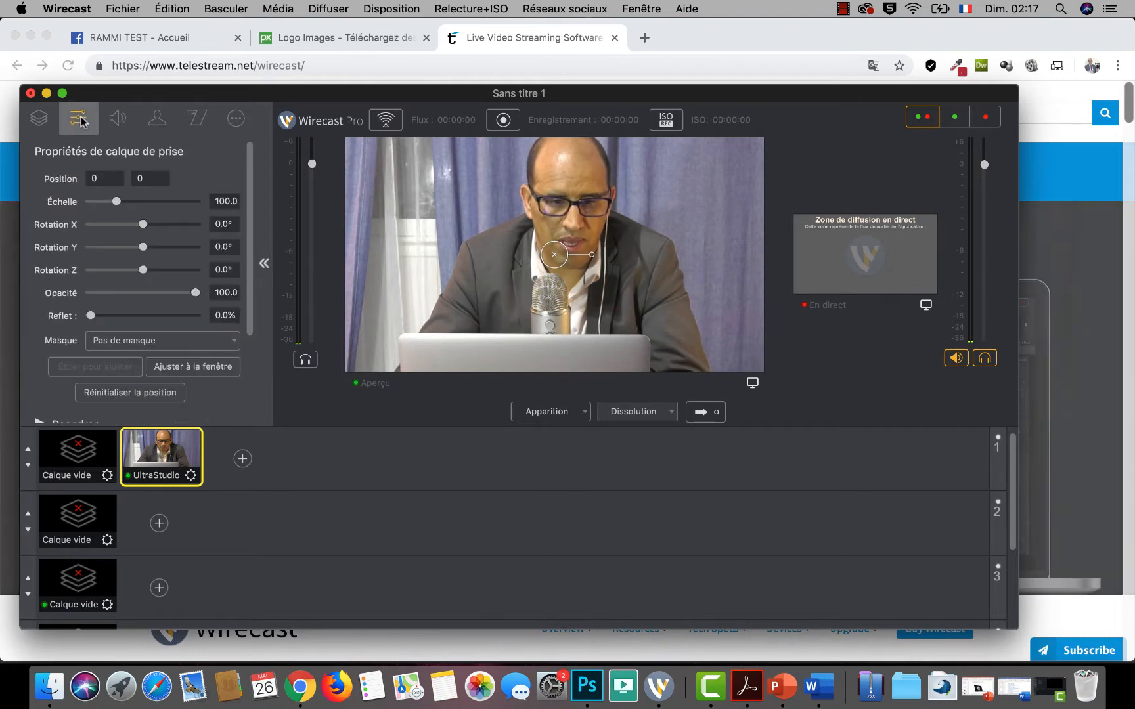
click(191, 369)
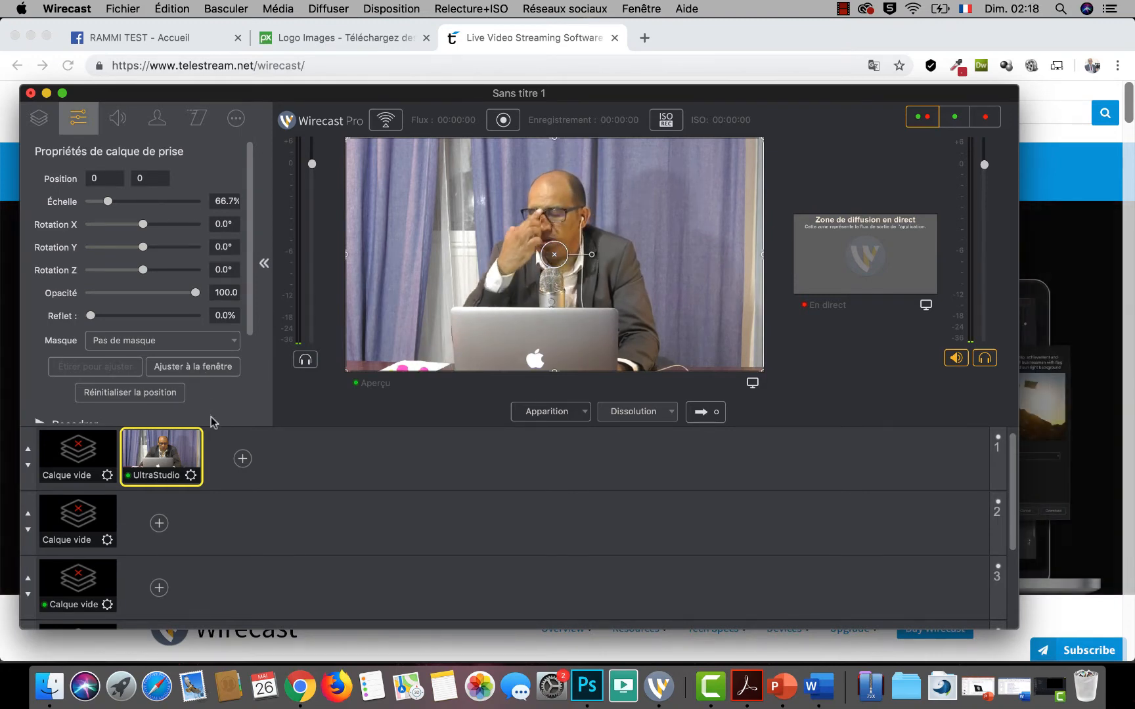
click(243, 459)
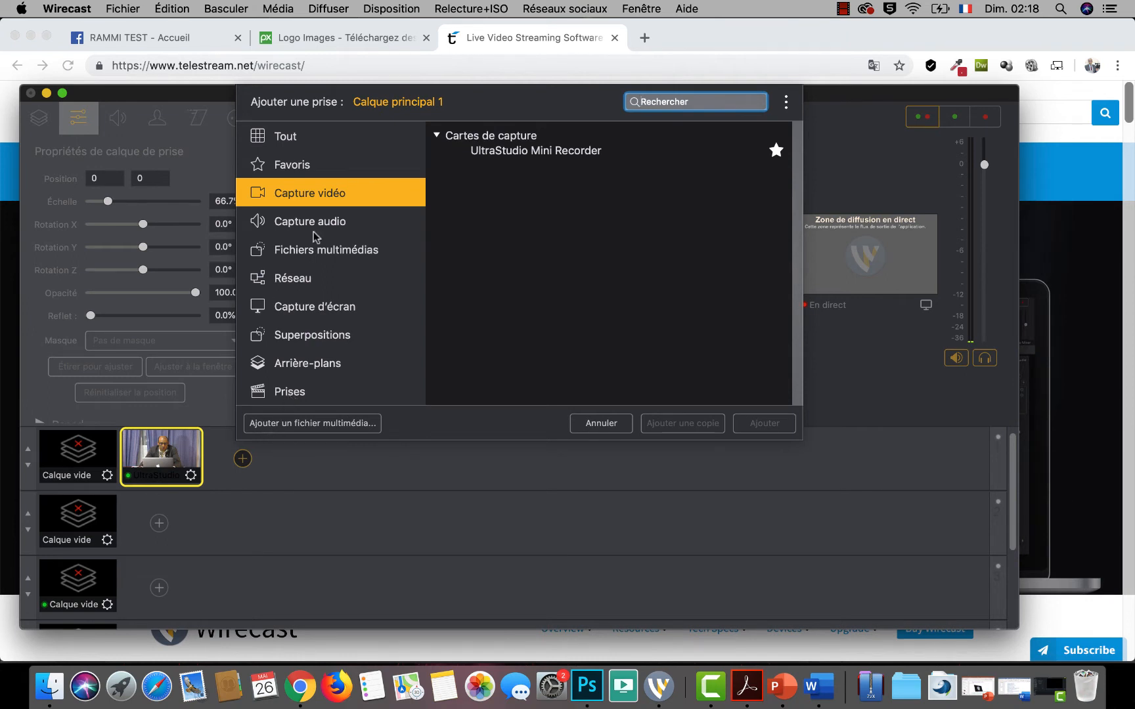
click(320, 253)
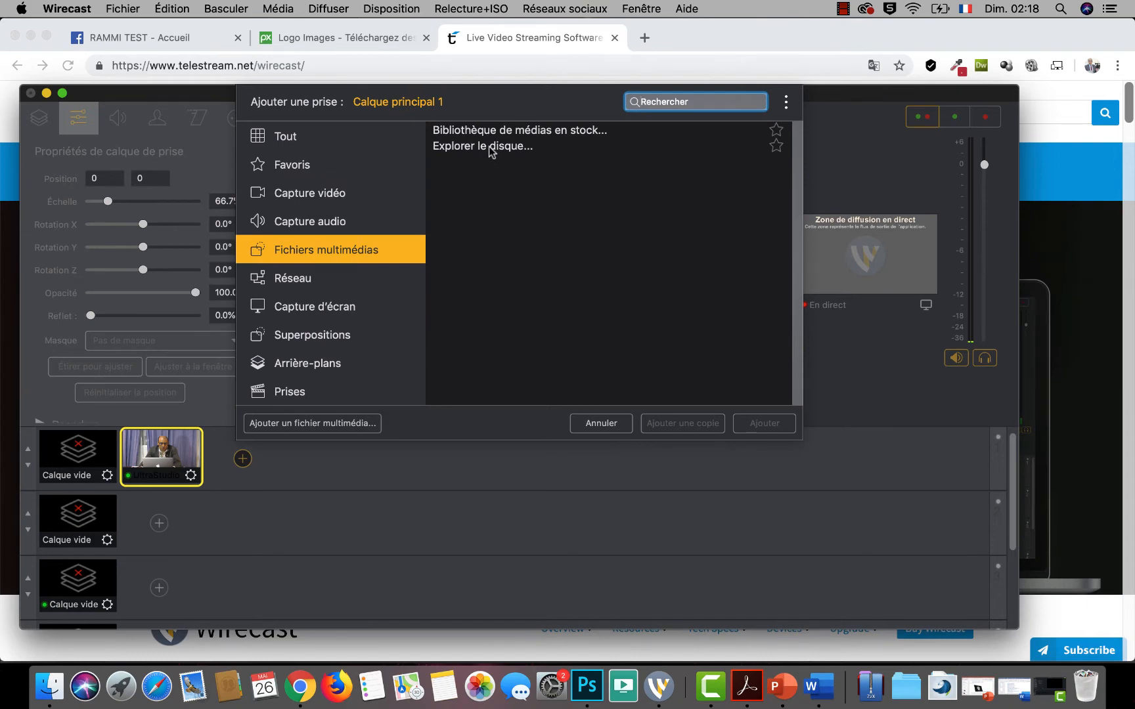
click(599, 424)
Switch to Pixabay in Chrome, search for "logo" images and open the blue bird logo's page.
click(302, 44)
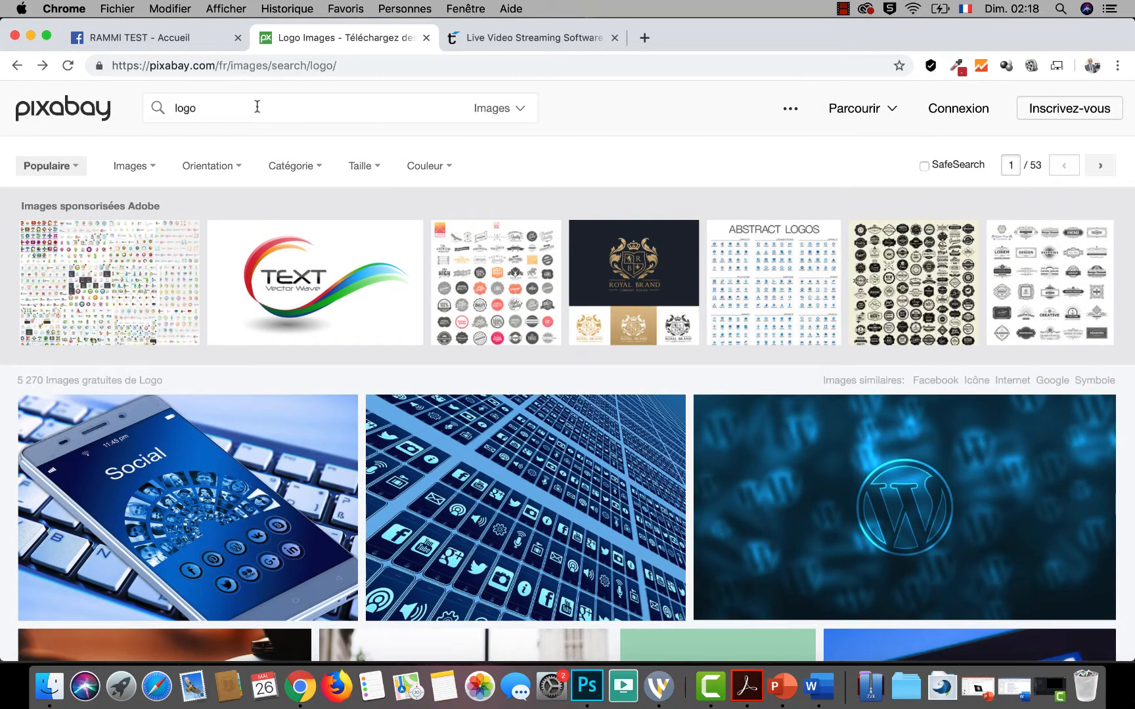
key(Return)
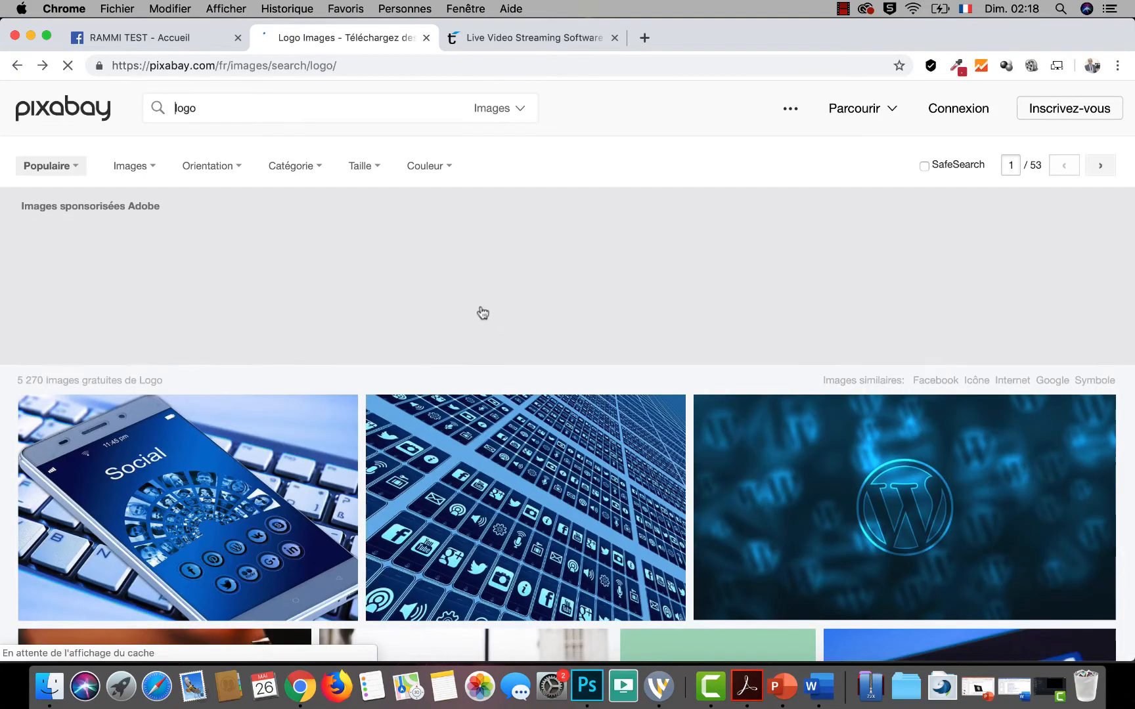
scroll(482, 312, down, 15)
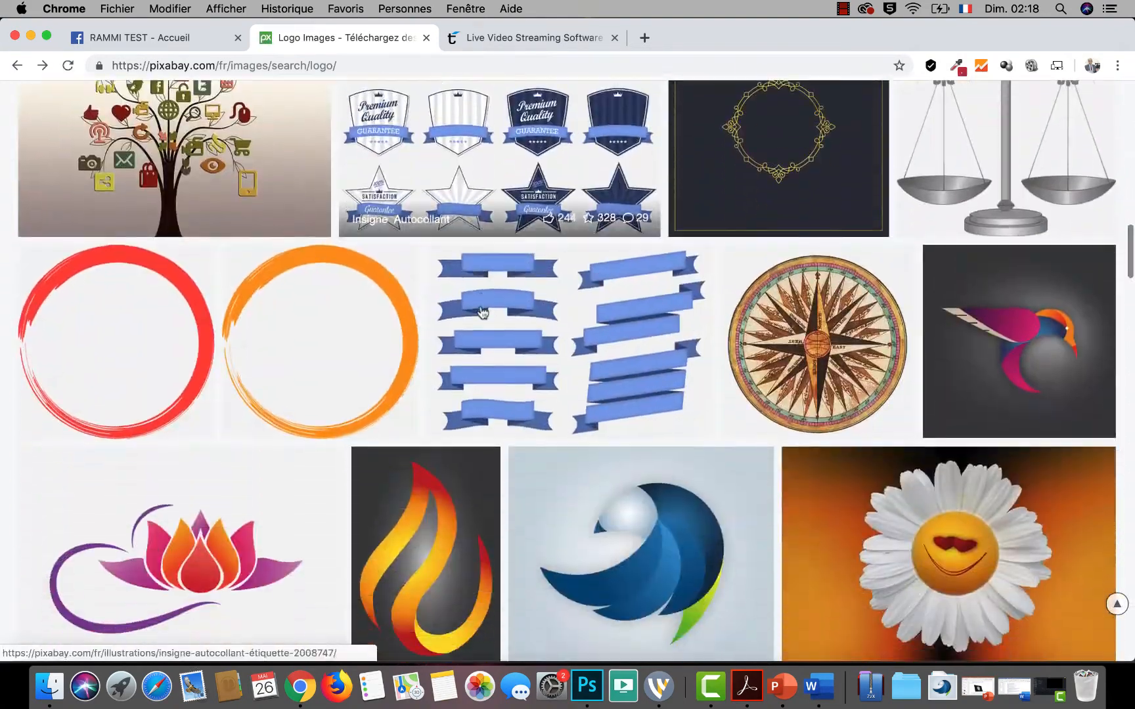
scroll(482, 309, down, 5)
scroll(480, 305, up, 2)
click(637, 323)
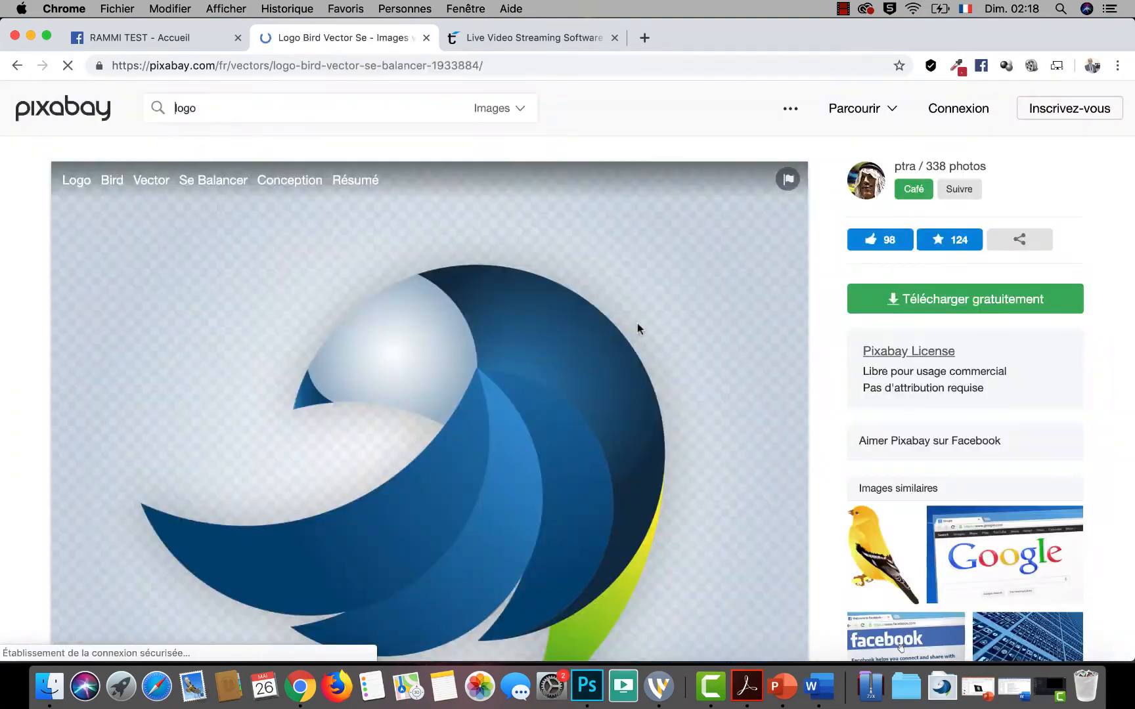
Download the bird logo as a 1280×1078 PNG, completing the captcha, and show the downloaded file in Finder.
click(1003, 301)
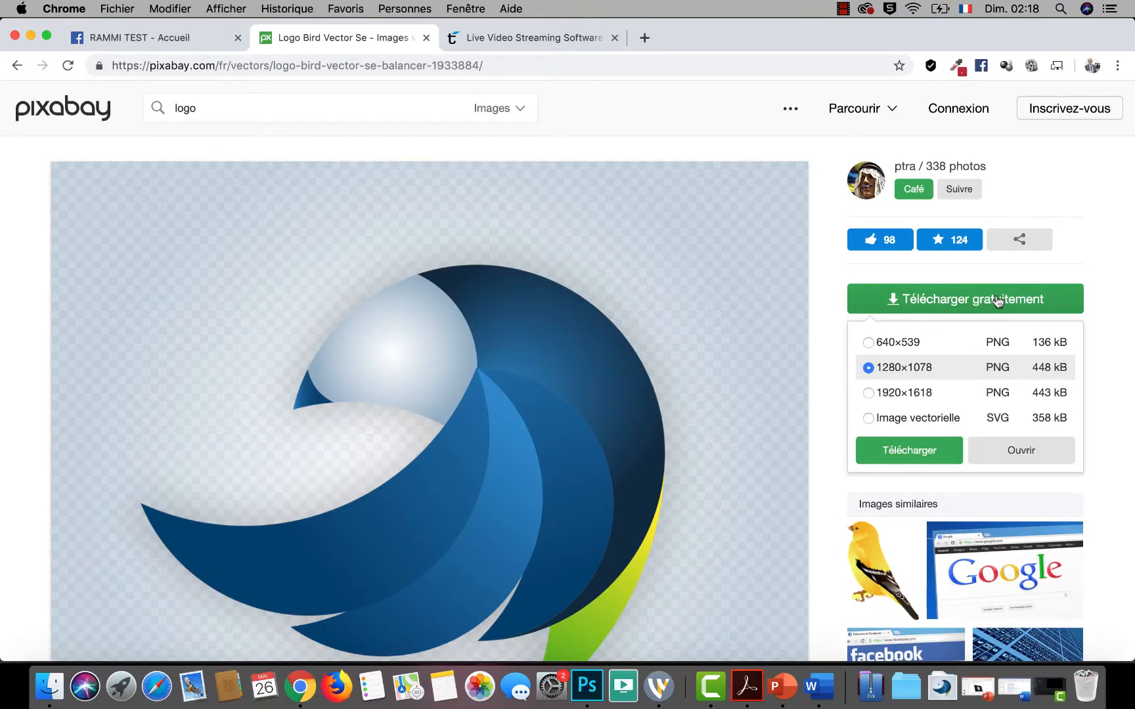
click(923, 451)
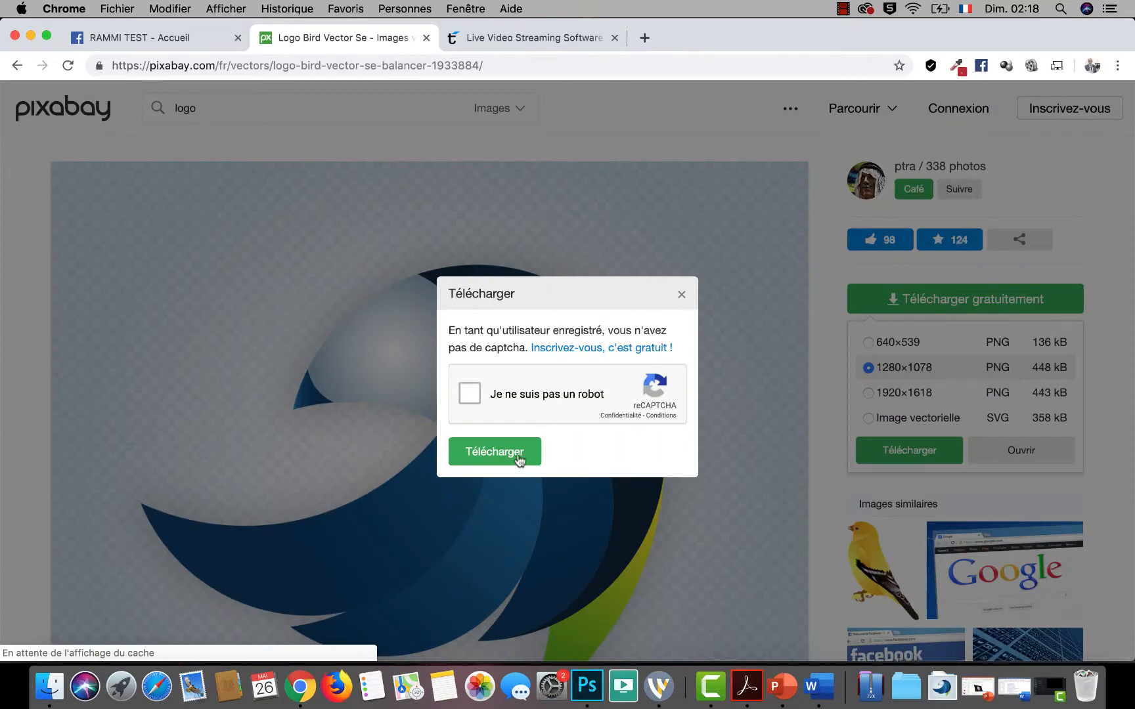
click(469, 394)
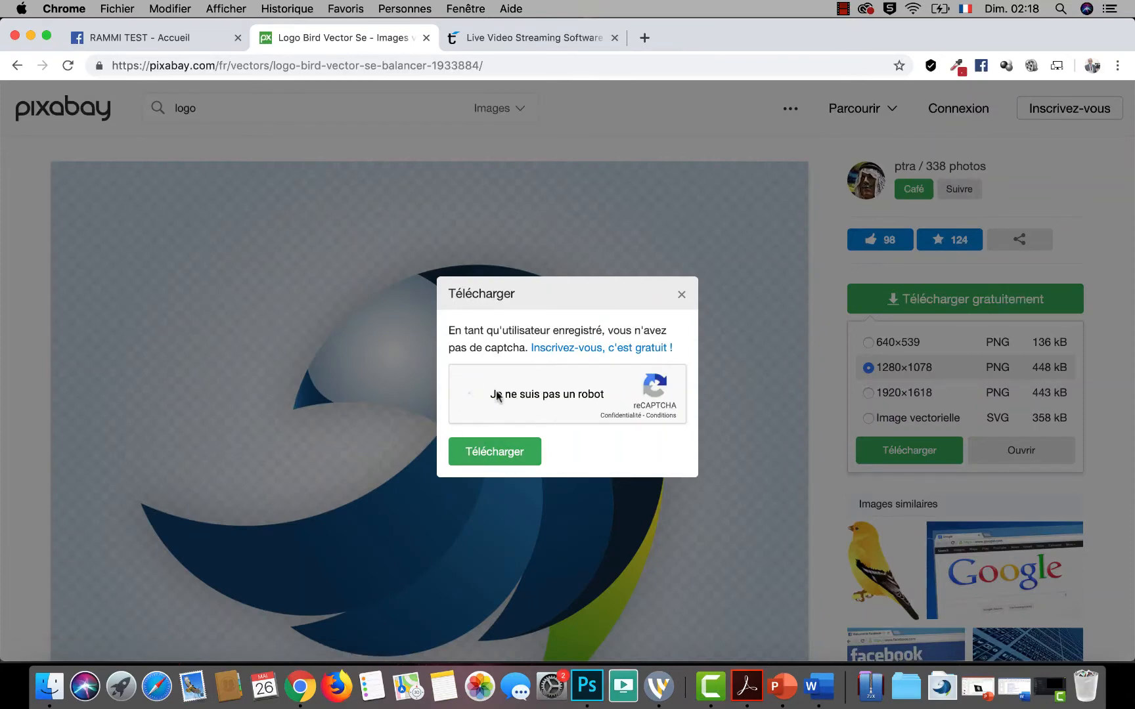
click(494, 452)
scroll(471, 436, down, 2)
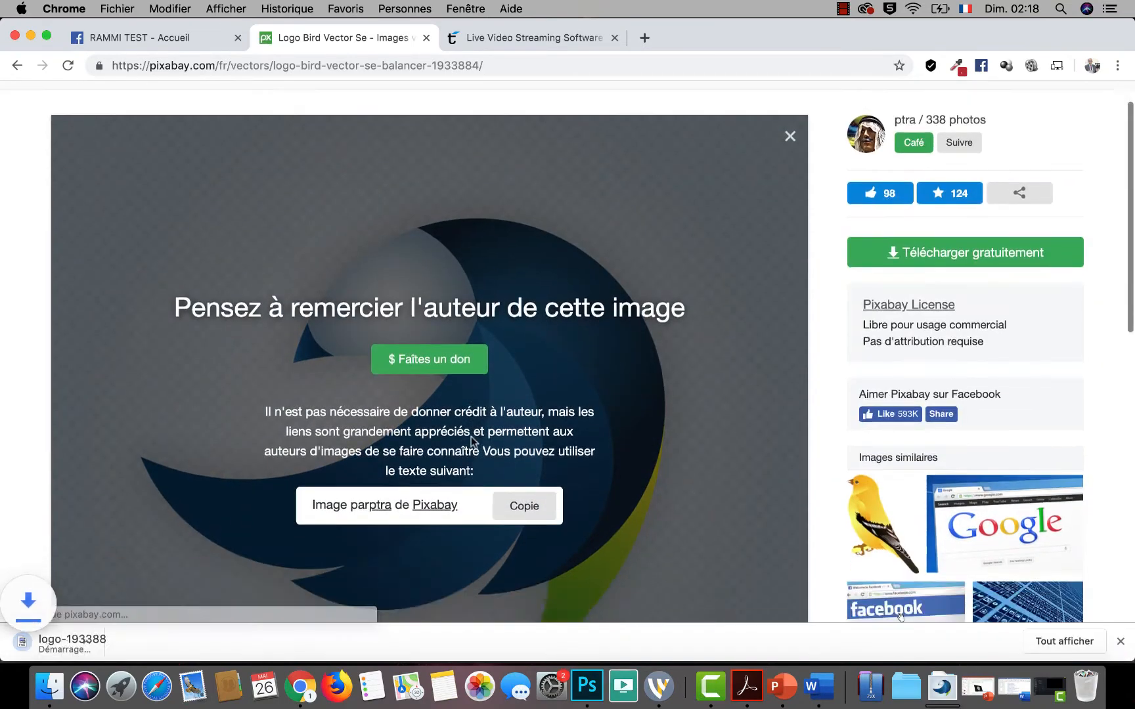
scroll(471, 436, down, 5)
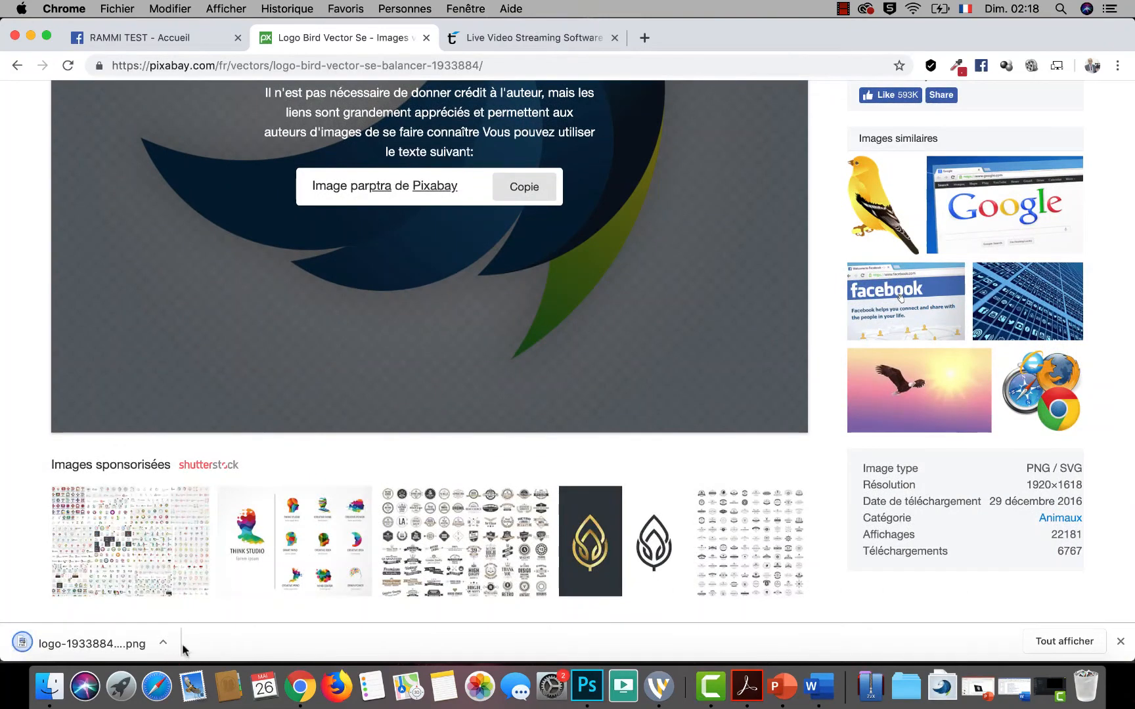
click(163, 643)
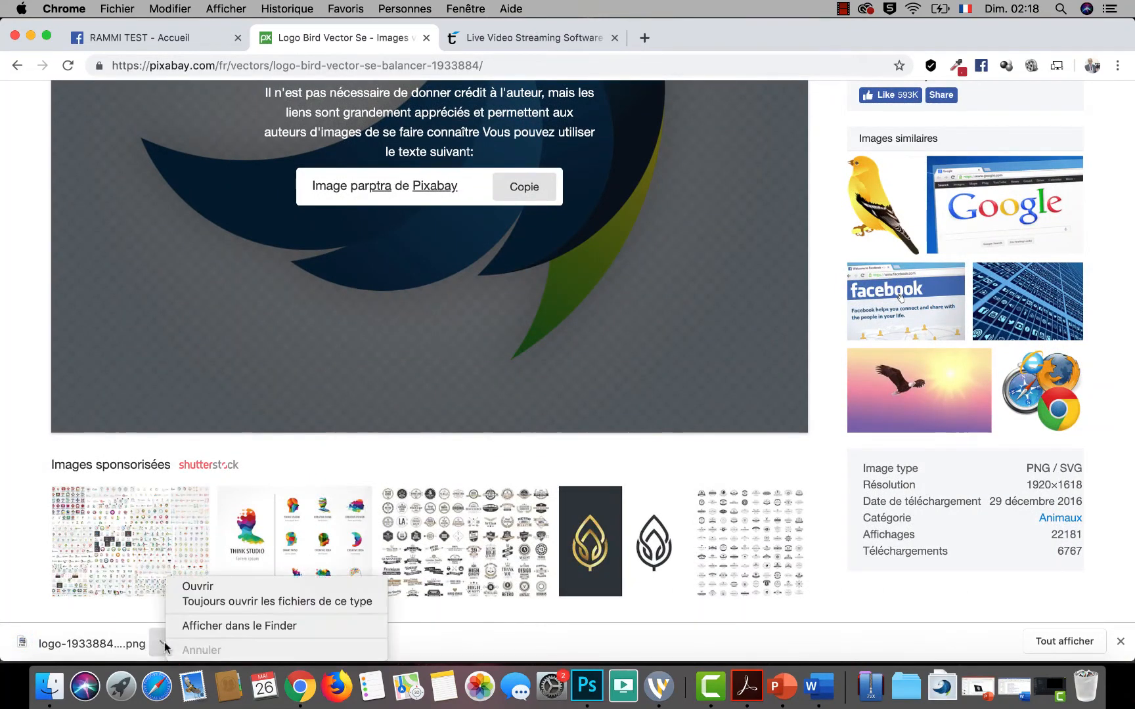
click(218, 627)
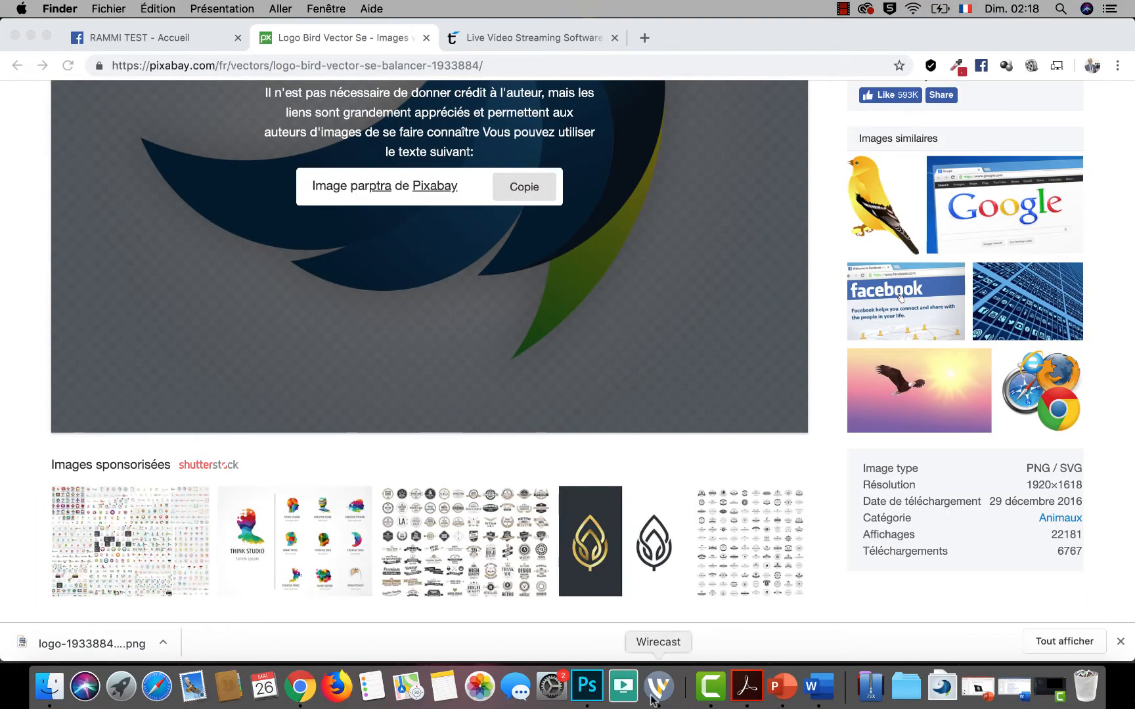
Switch back to Wirecast and add logo-1933884_1280.png from the disk as a media file shot on main layer 2.
click(669, 701)
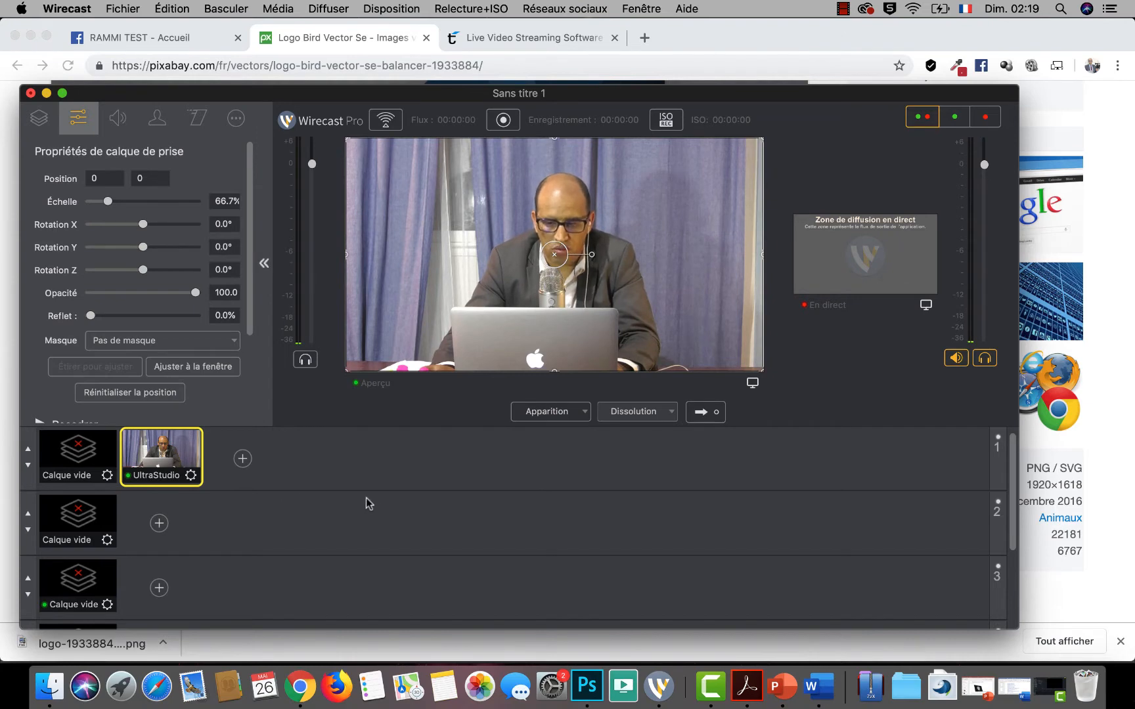
click(159, 523)
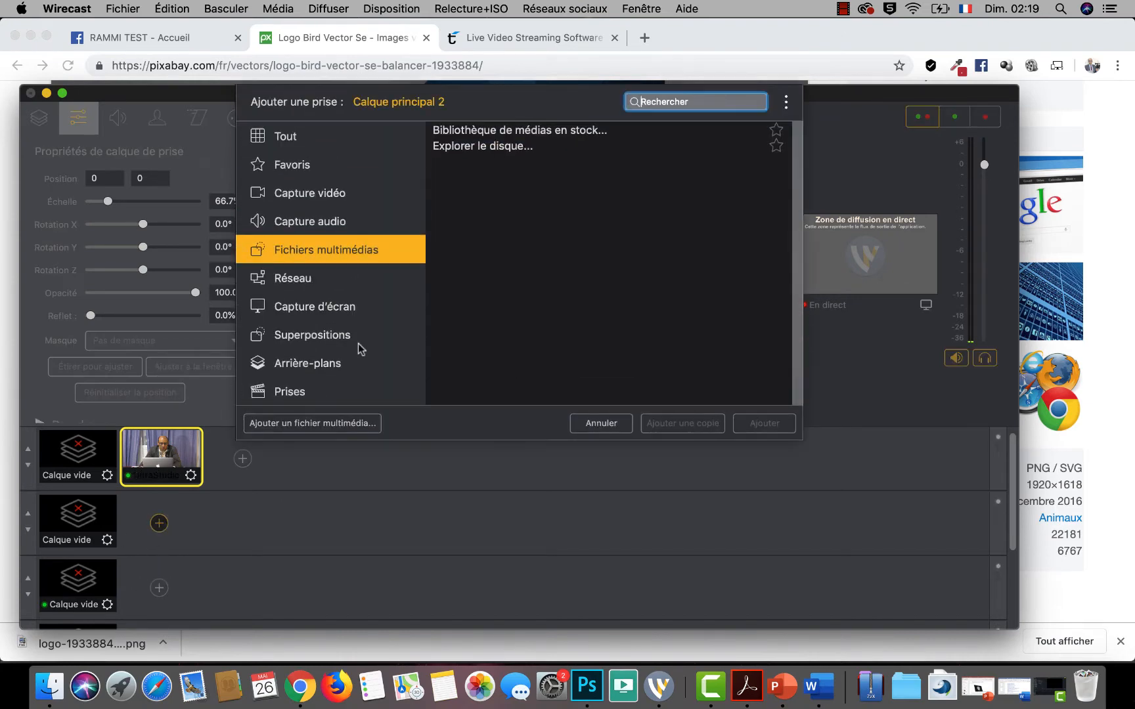
click(491, 147)
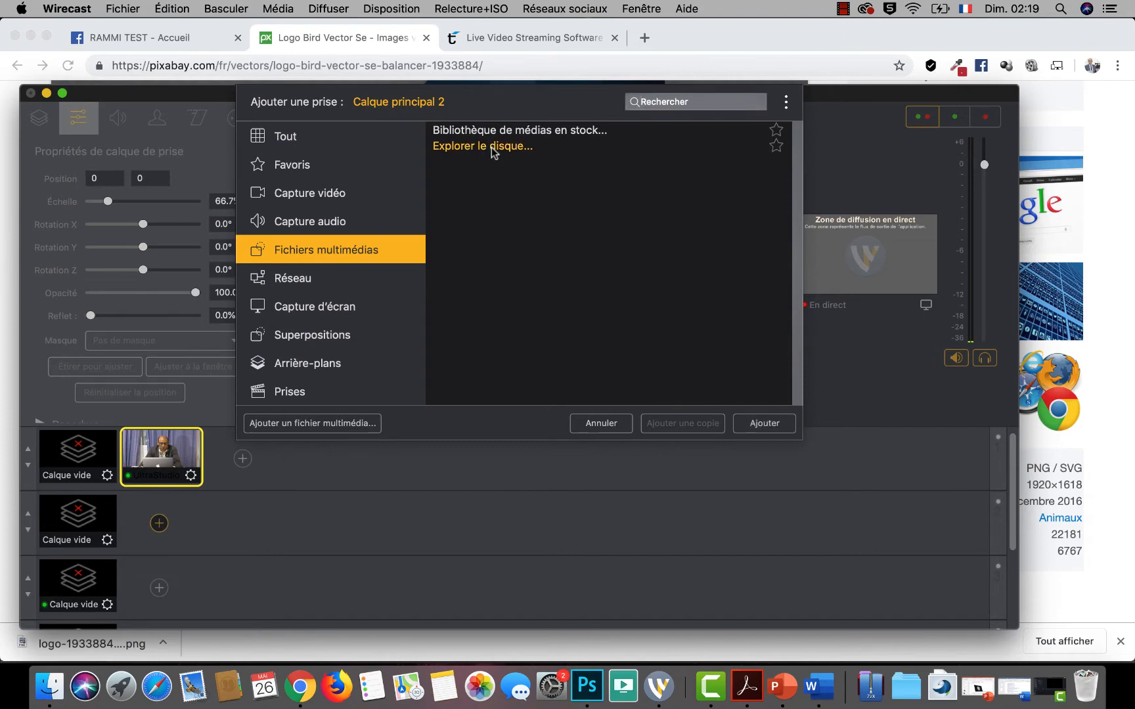
click(752, 426)
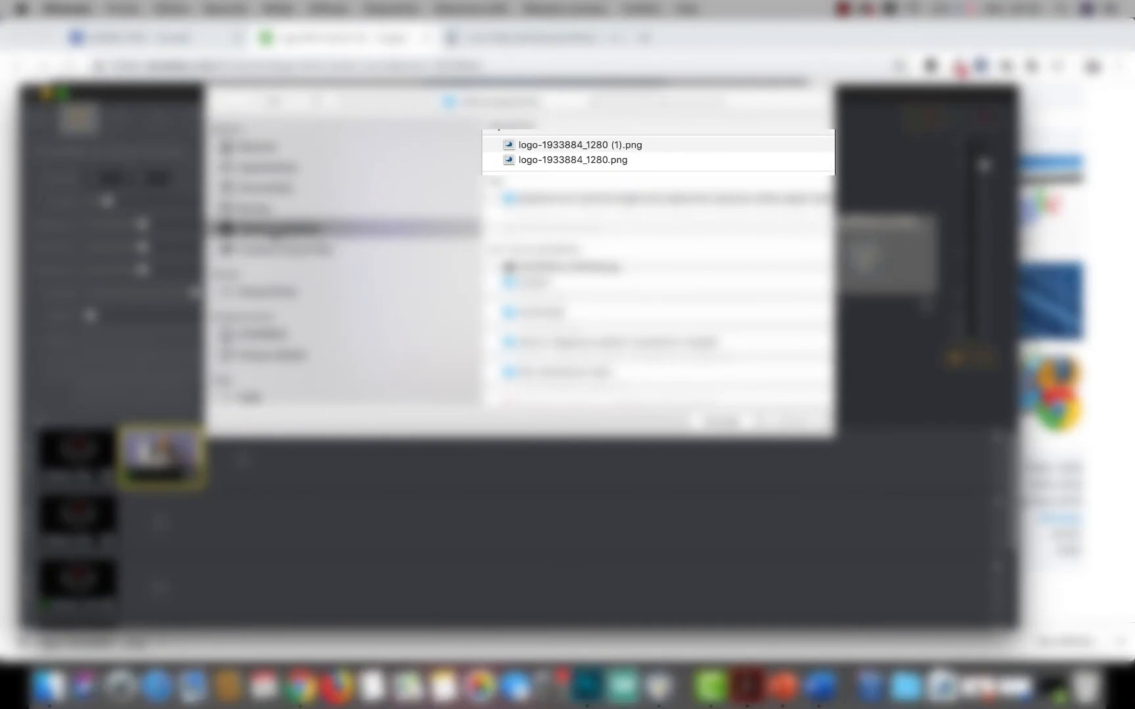
click(578, 143)
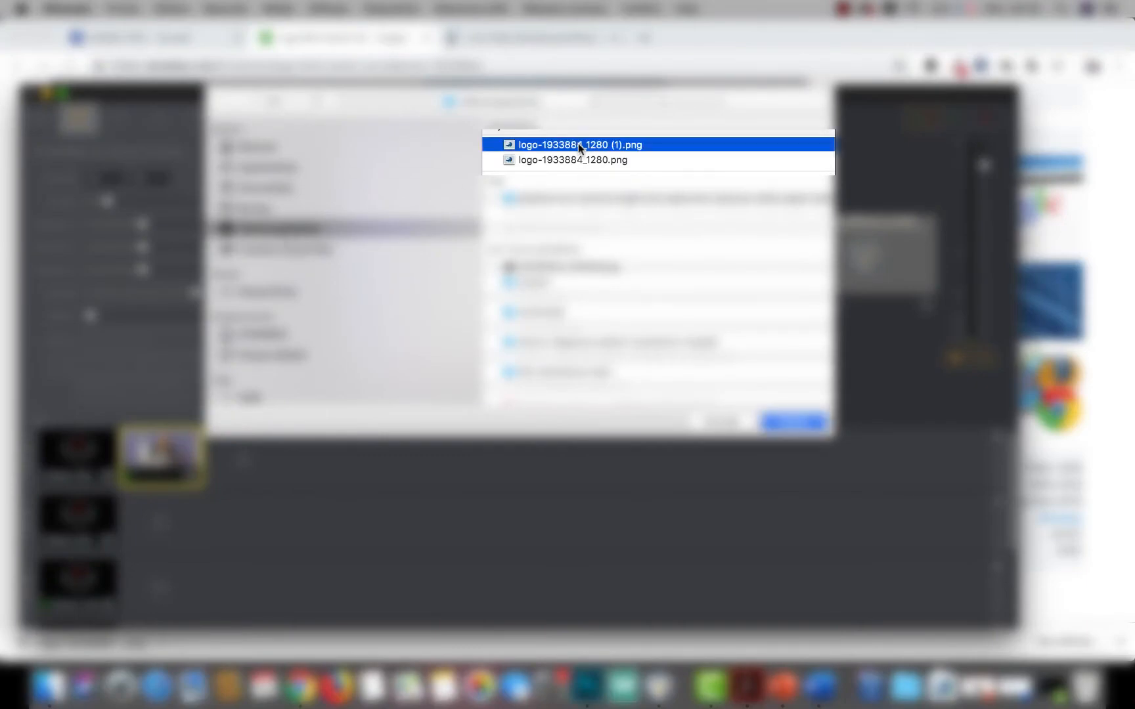
click(575, 159)
click(792, 423)
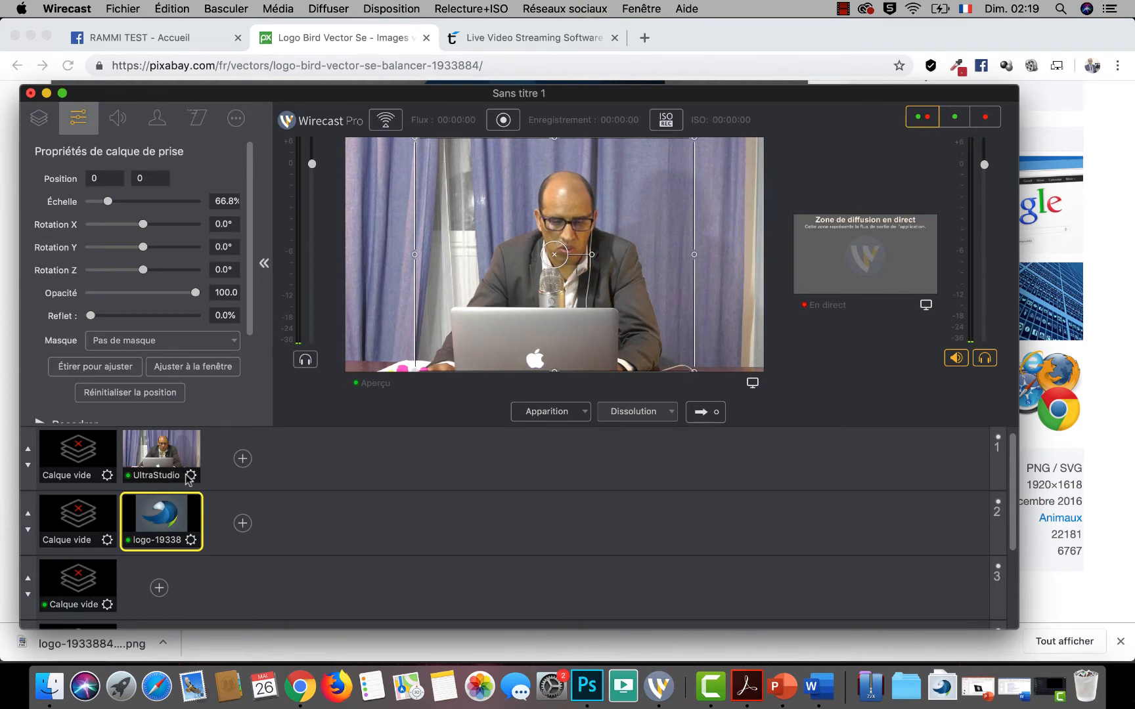
Move the UltraStudio camera shot from layer 1 to layer 3, below the logo's layer.
drag(162, 474, 167, 617)
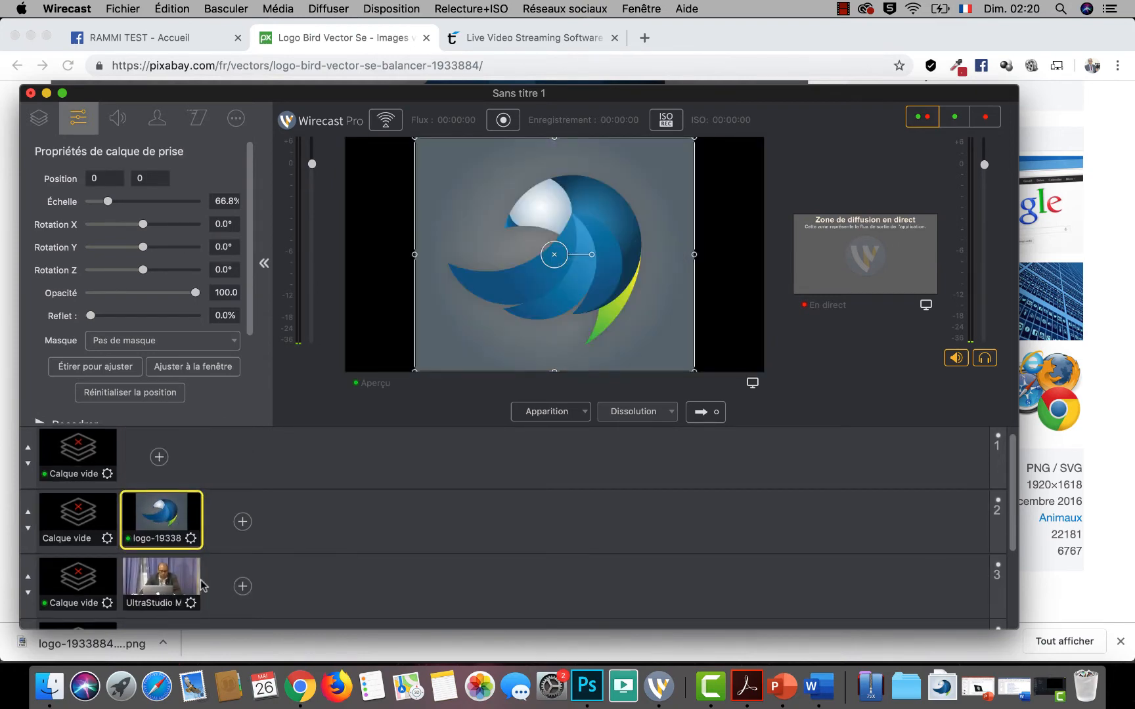
scroll(304, 565, down, 2)
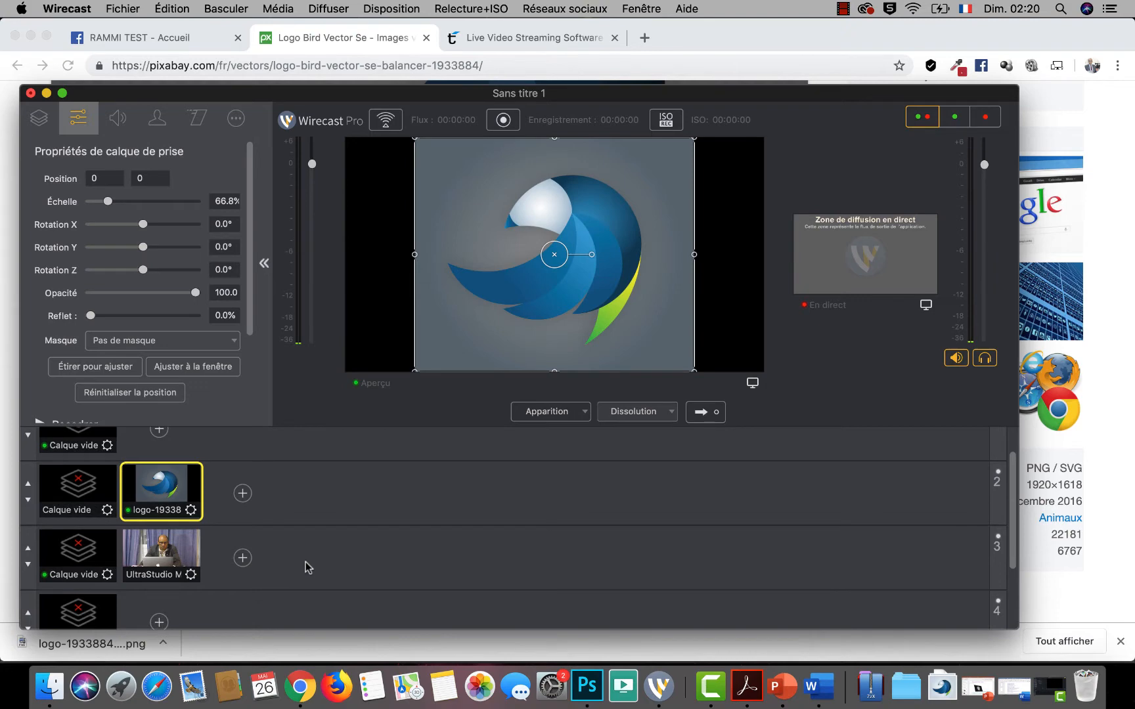
Show the camera shot behind the logo in the preview, and shrink the logo to about 12.5% in the picture's upper-right corner.
scroll(307, 566, up, 2)
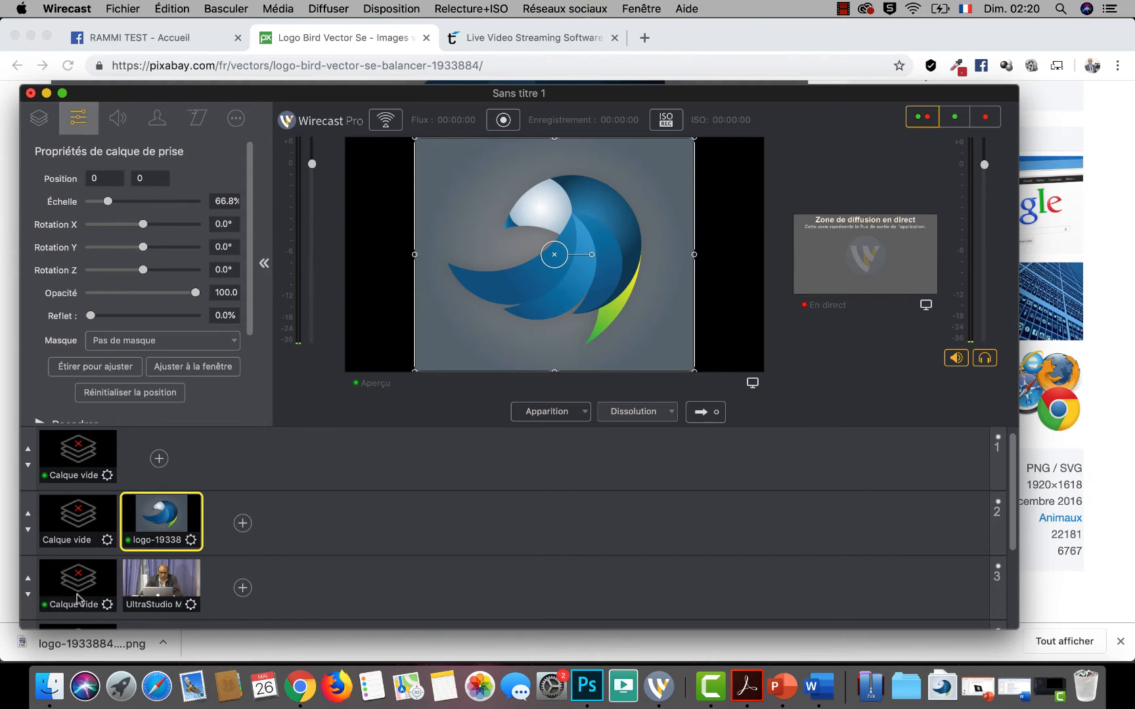
click(168, 586)
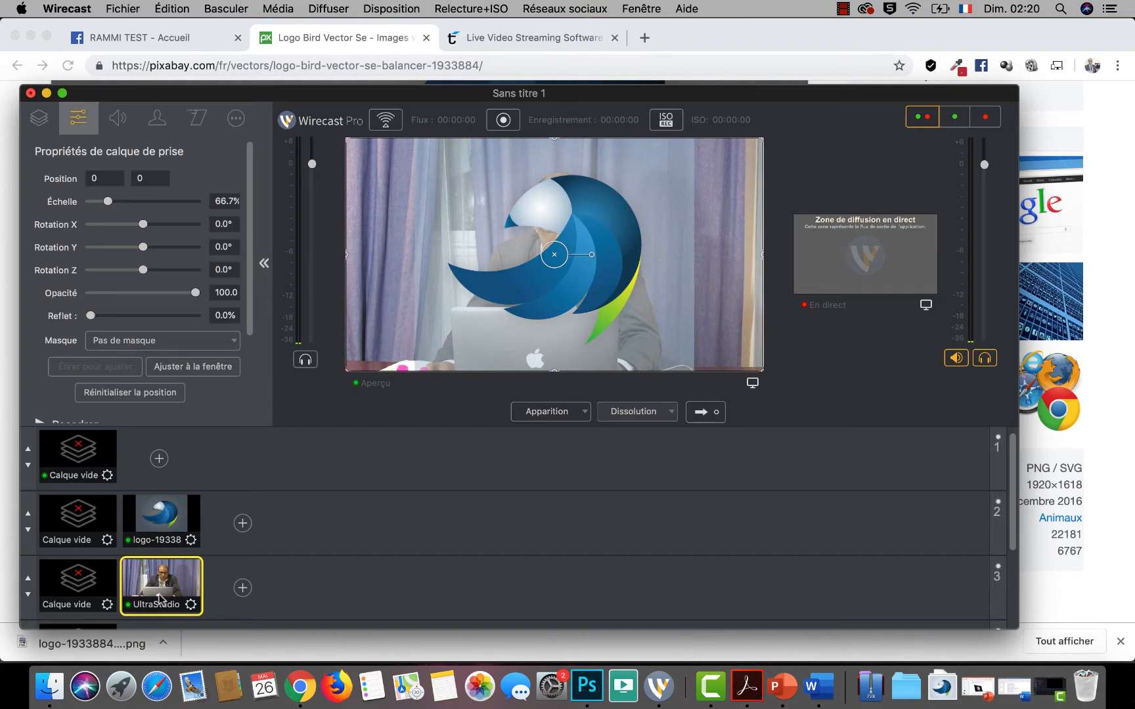
click(163, 522)
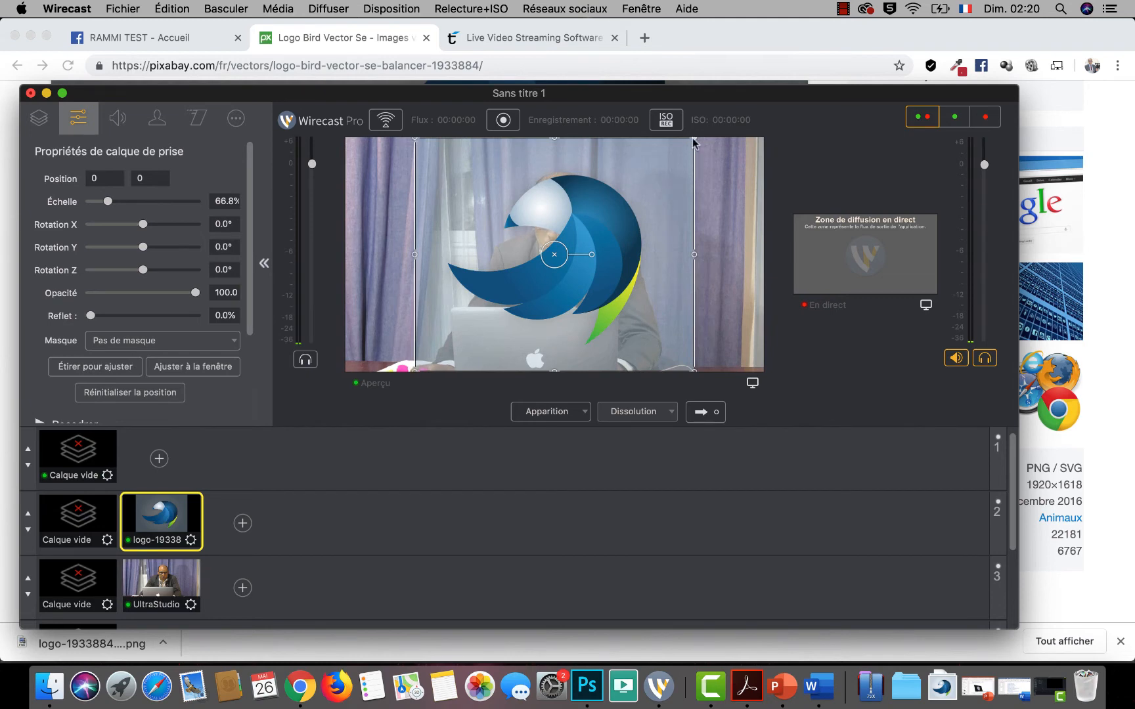
drag(694, 140, 740, 162)
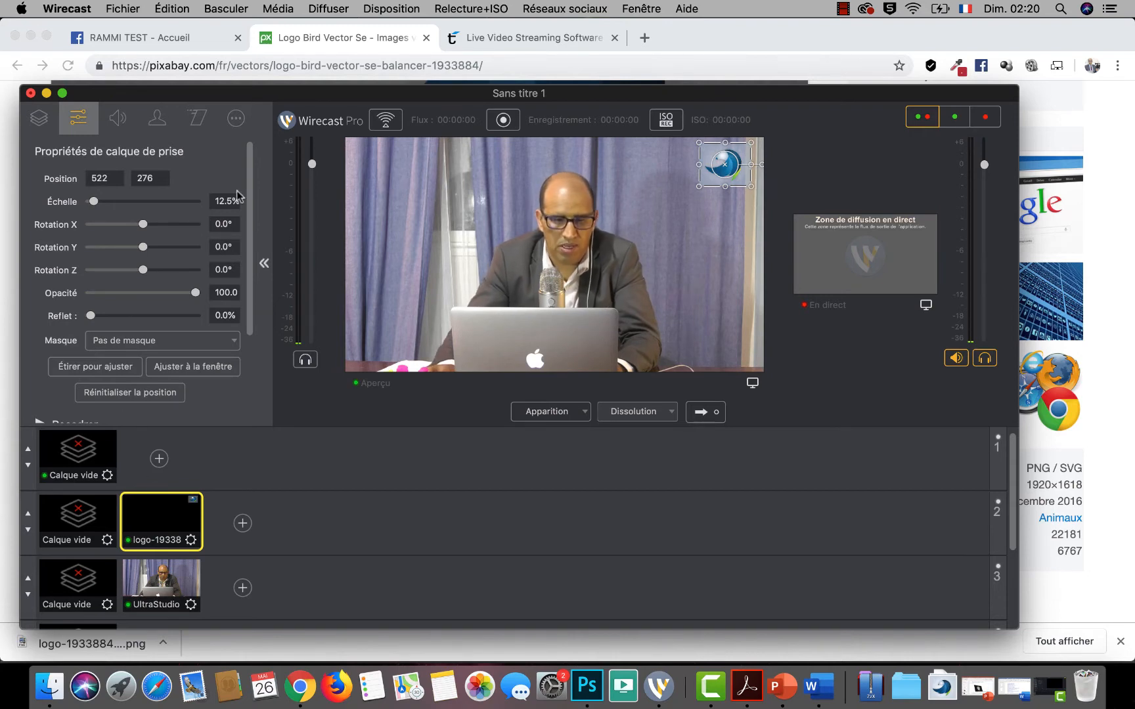
Set the logo's scale to about 11.9%, Y rotation to -12°, opacity to about 96.3% and reflection to about 61.5%.
mouse_move(248, 173)
mouse_down()
mouse_move(250, 263)
mouse_move(251, 156)
mouse_up()
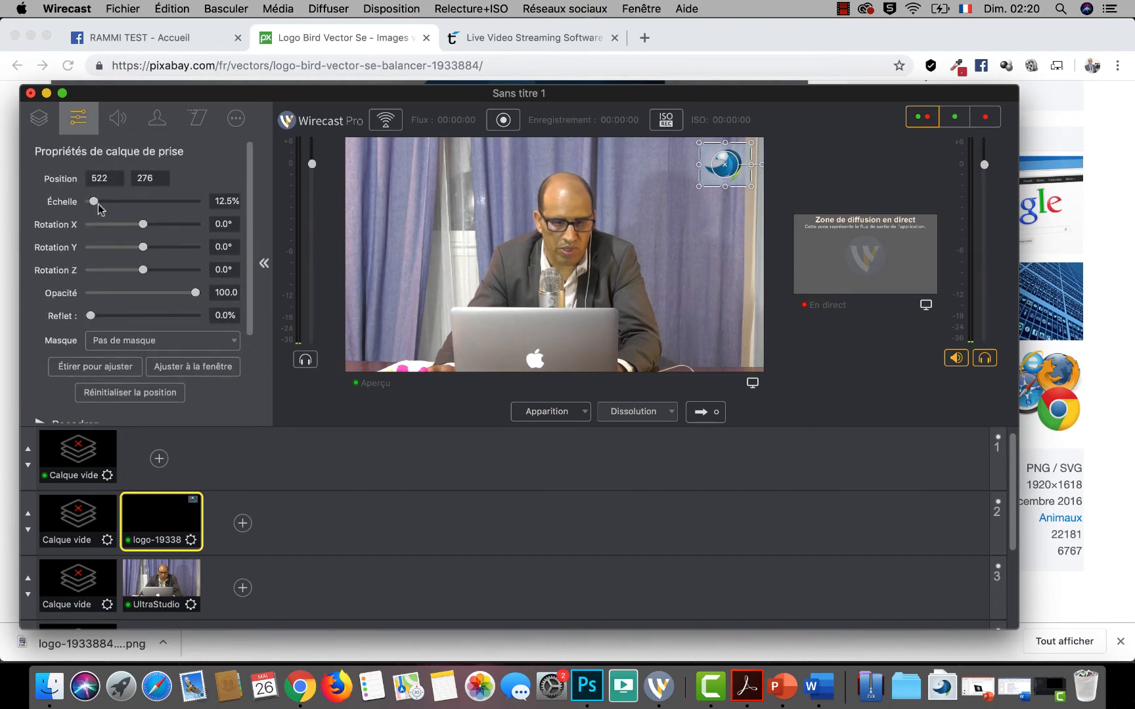
drag(93, 201, 94, 201)
drag(146, 231, 144, 270)
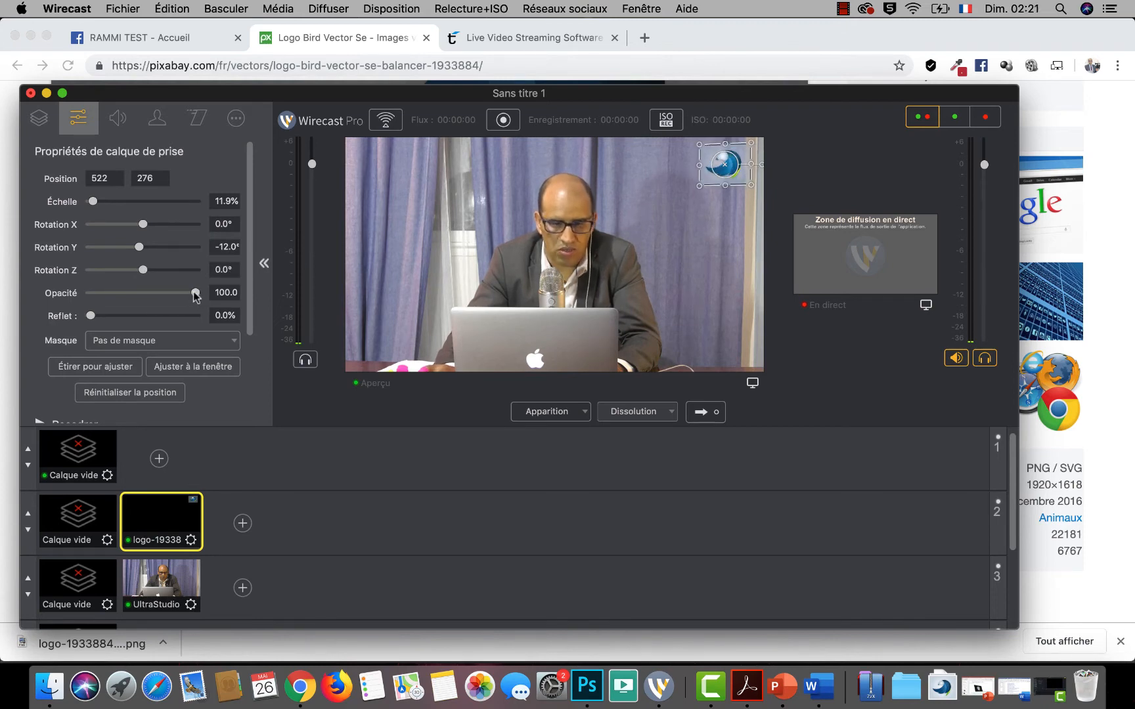
mouse_move(194, 293)
mouse_down()
mouse_move(157, 293)
mouse_move(193, 294)
mouse_up()
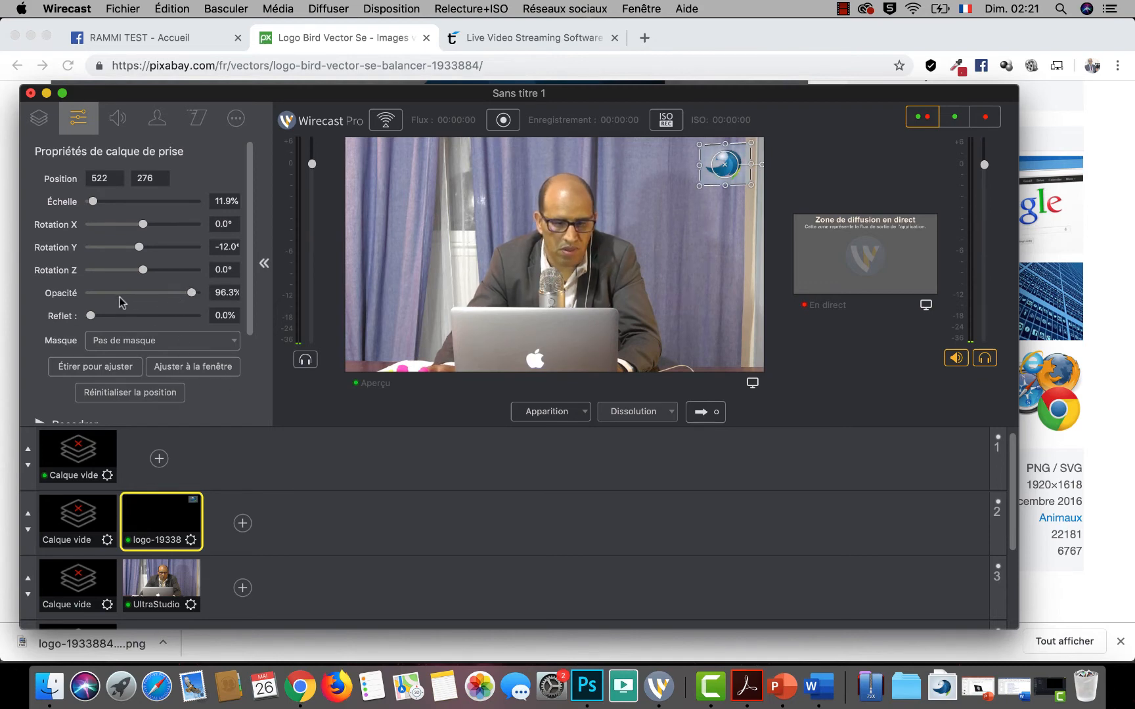
drag(90, 316, 151, 319)
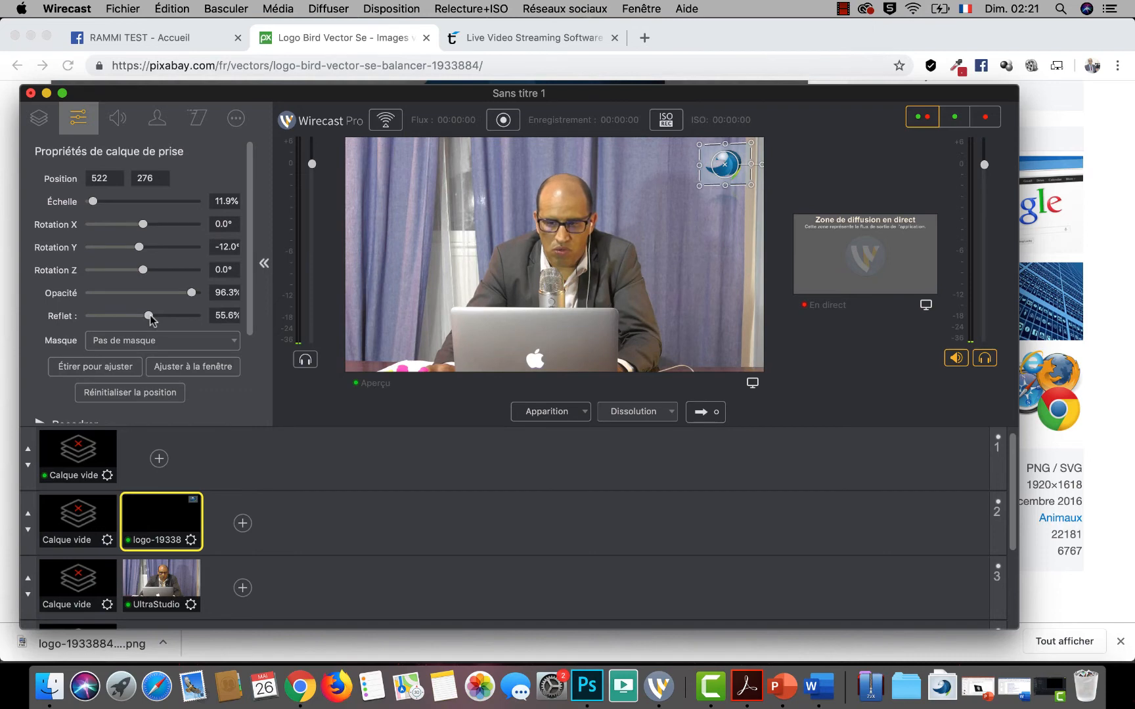
Try the Arrondi, Ombre portée and Ovale masks on the logo.
scroll(185, 301, down, 3)
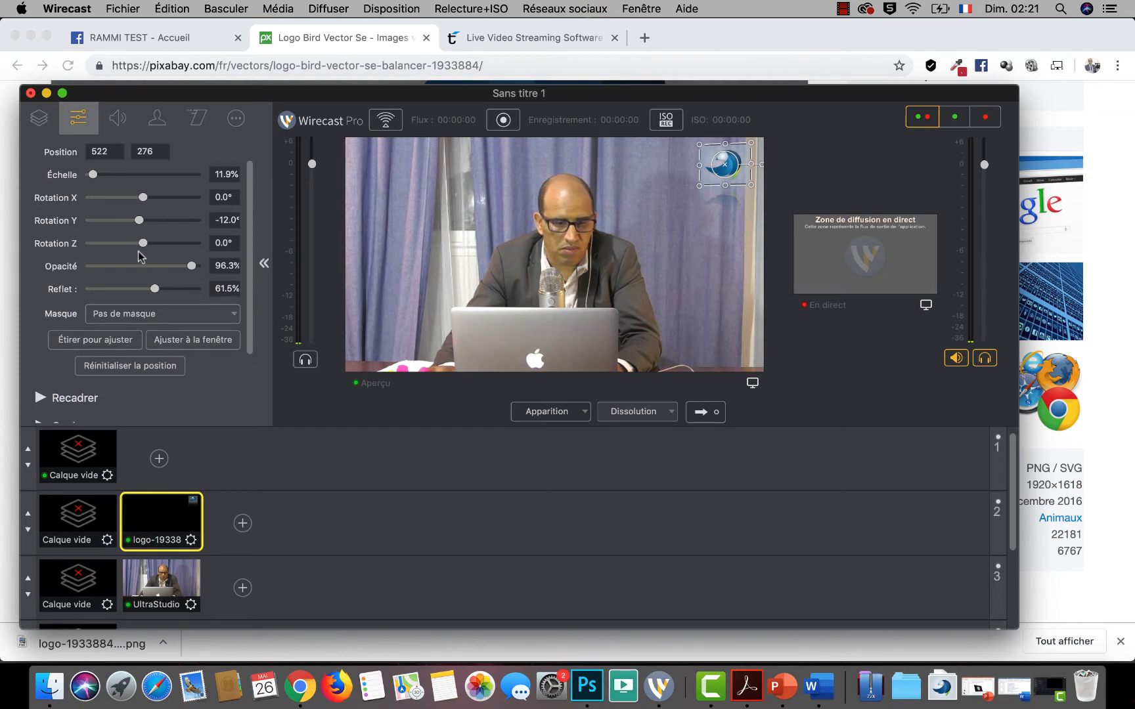
click(235, 318)
click(143, 375)
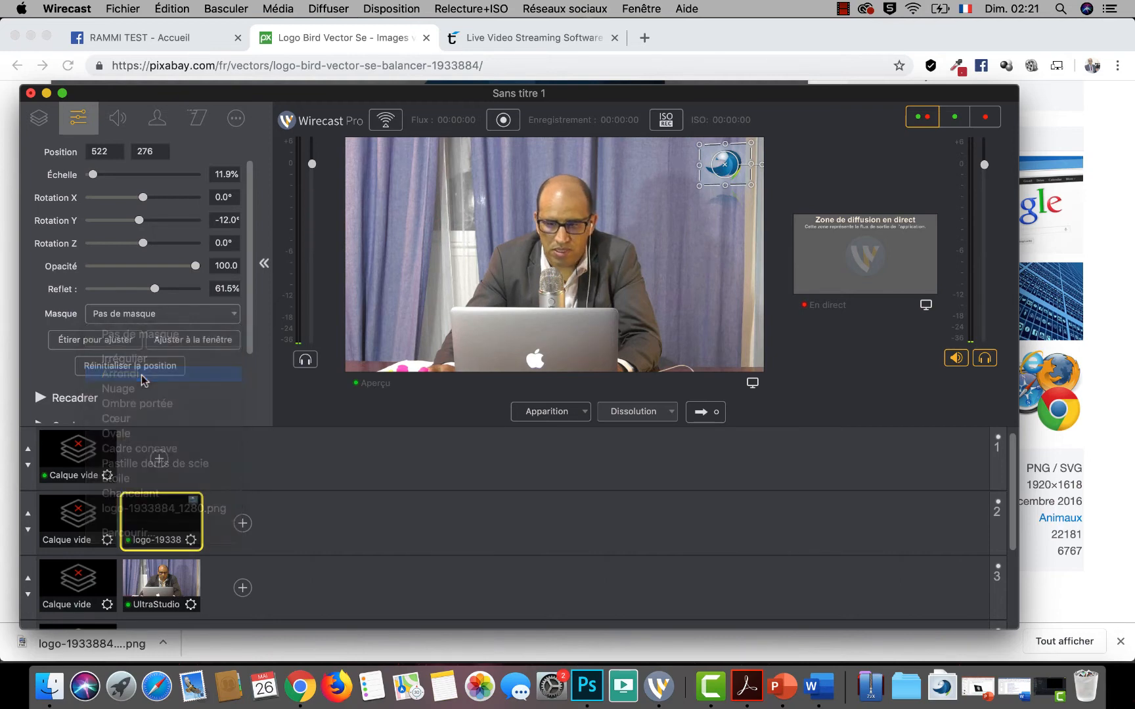
click(233, 316)
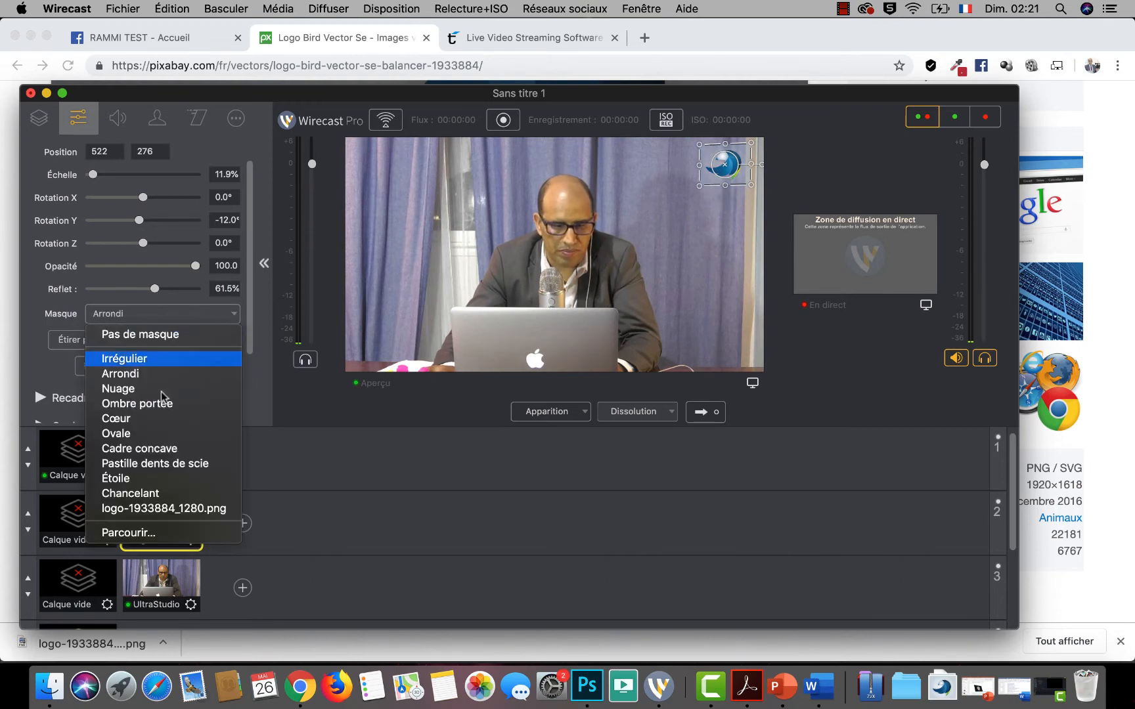
click(145, 404)
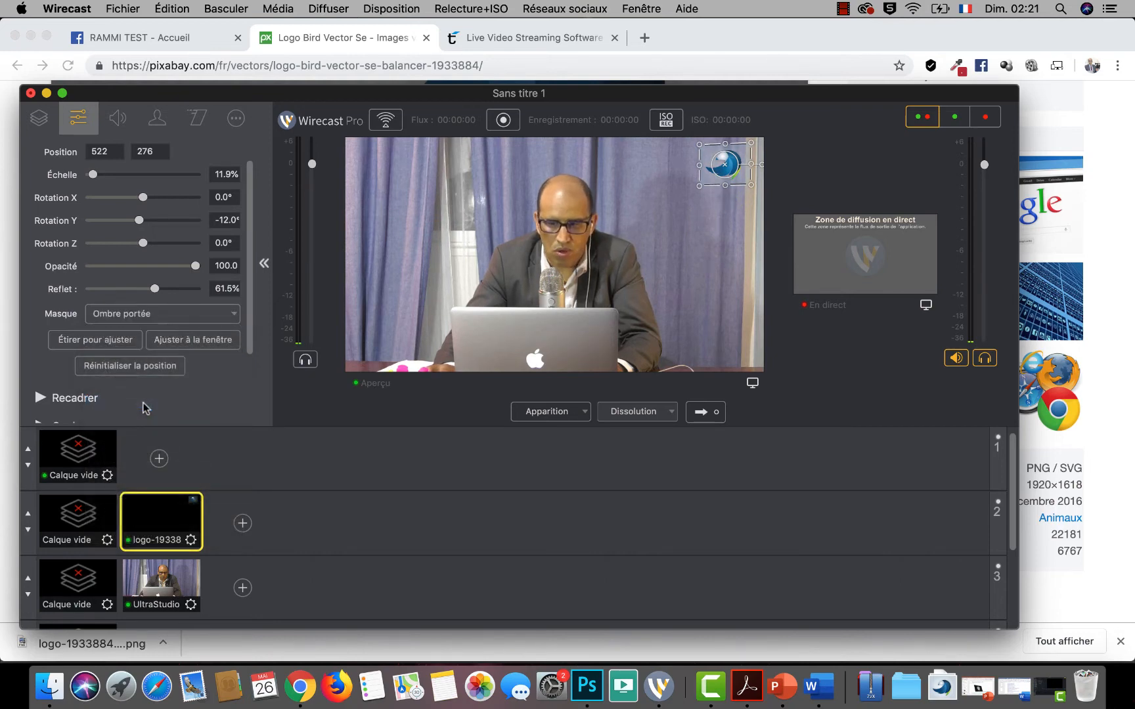
click(234, 316)
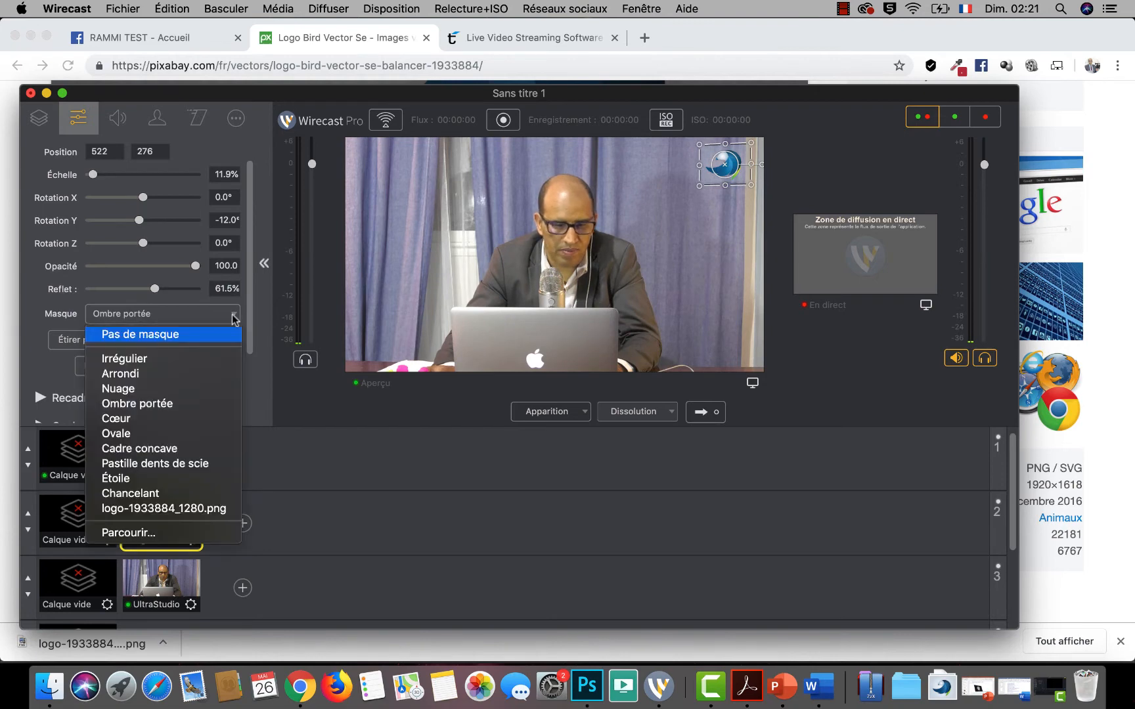
click(128, 434)
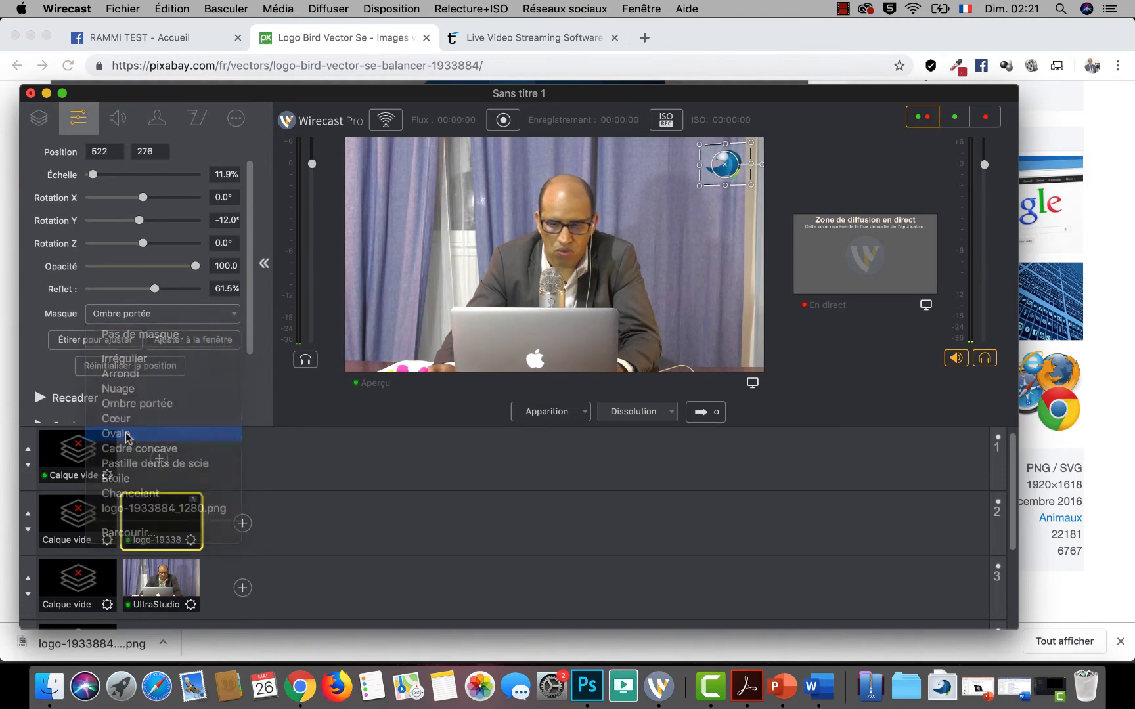
Try the Étoile, Chancelant, Nuage and Cœur masks on the logo.
click(230, 316)
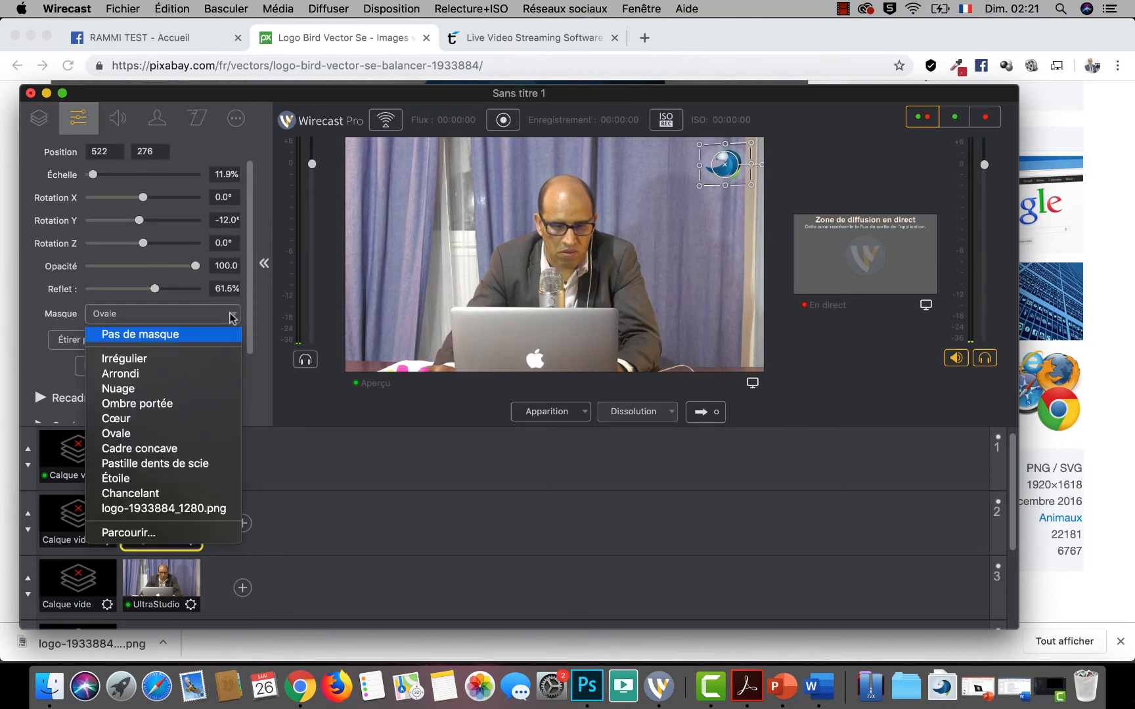
click(147, 480)
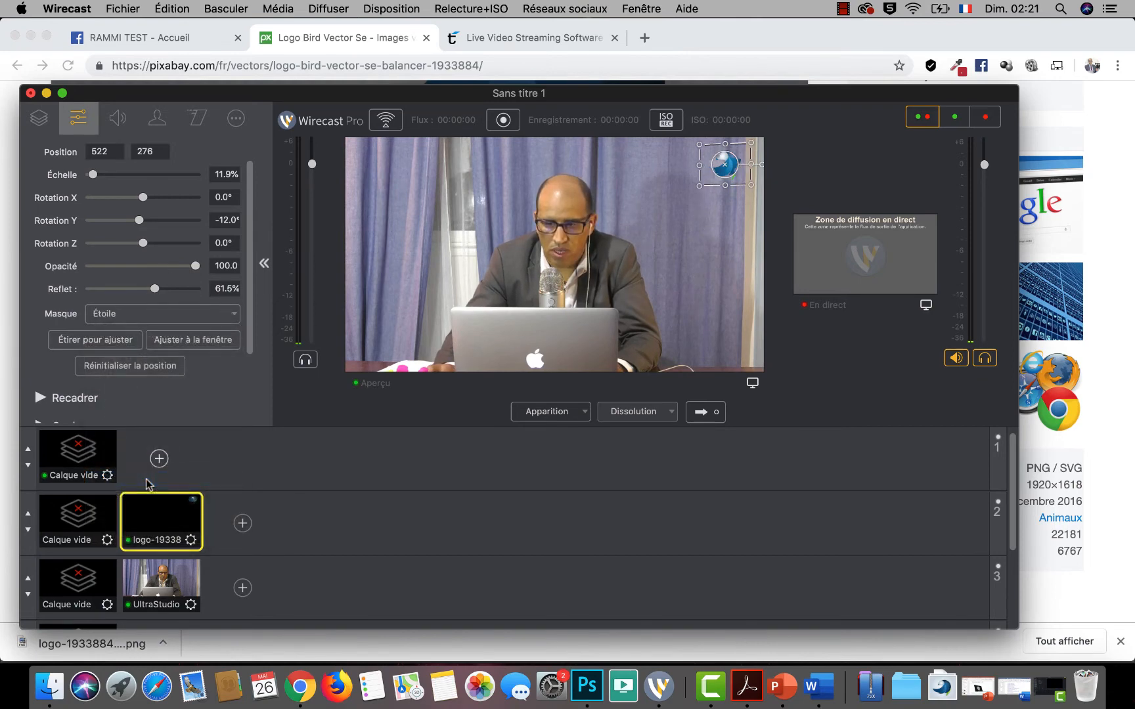
click(228, 314)
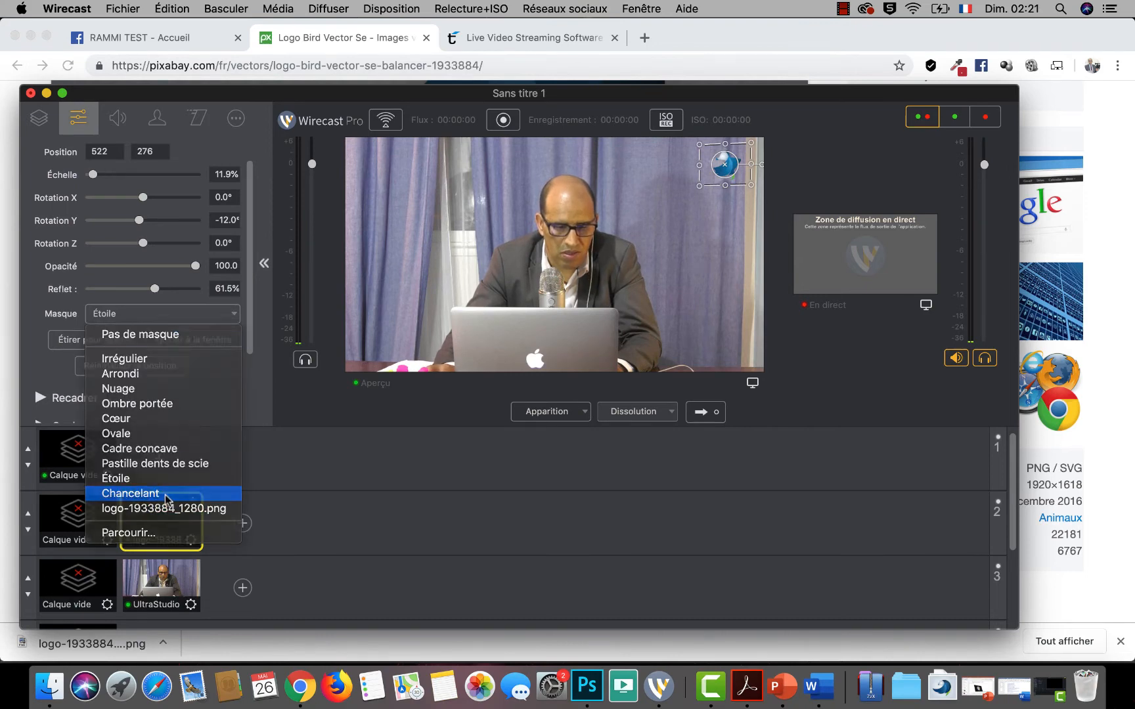
click(165, 498)
click(235, 316)
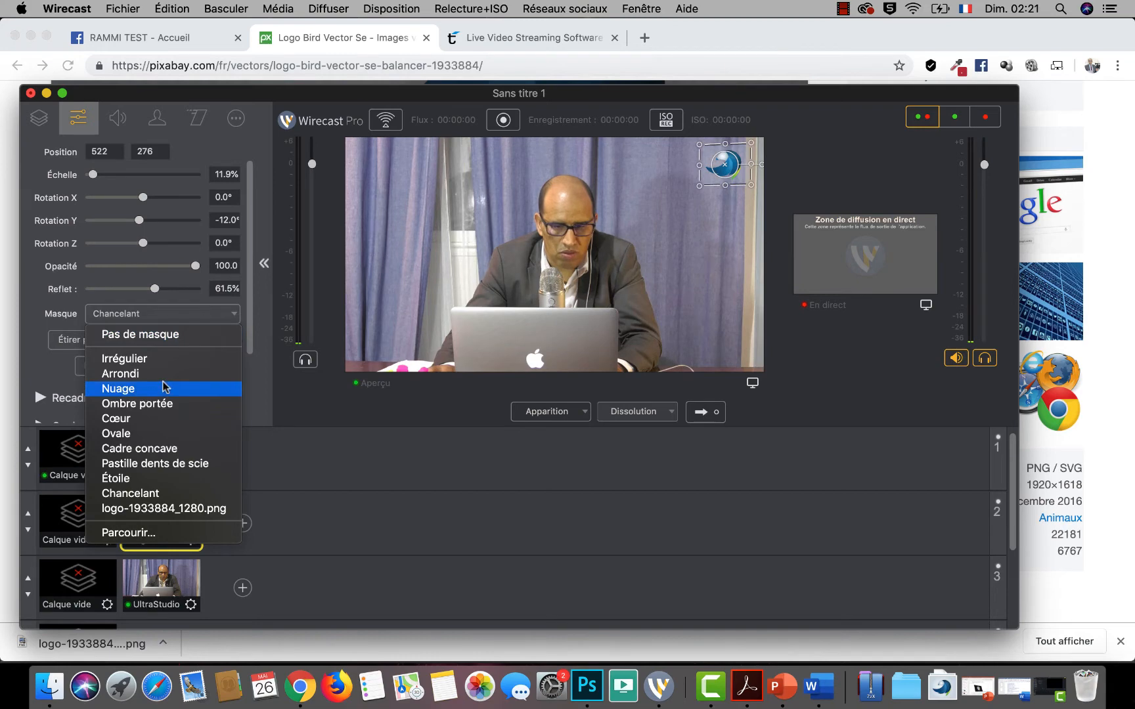
click(164, 388)
click(235, 316)
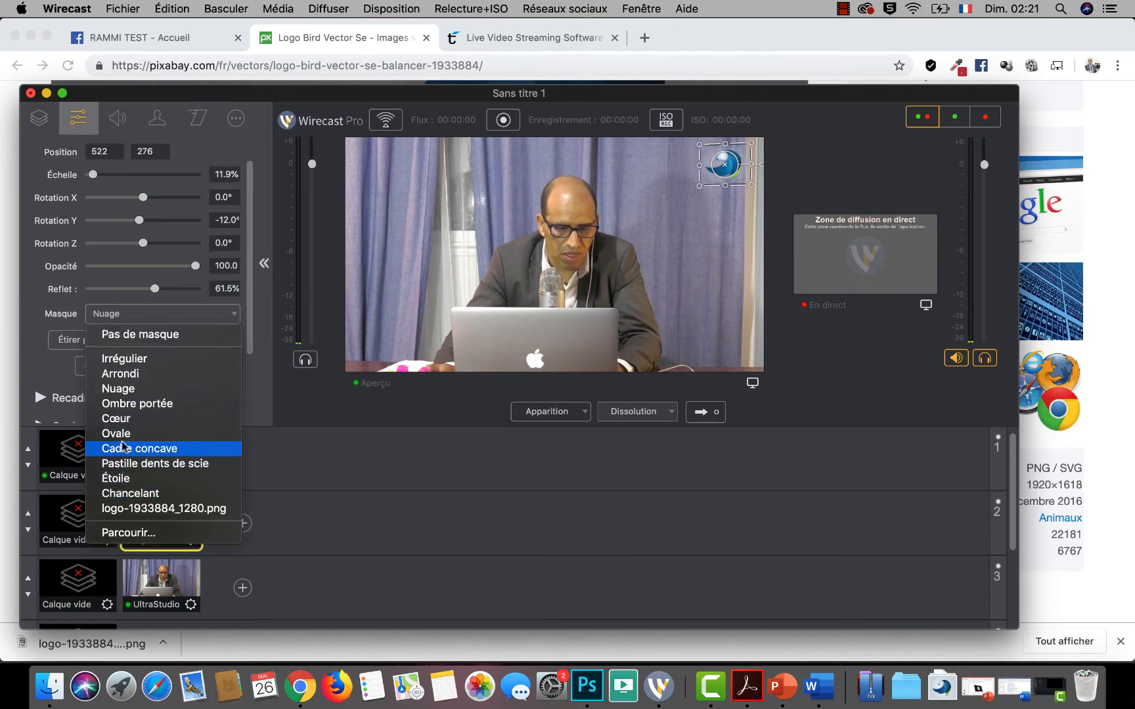
click(125, 419)
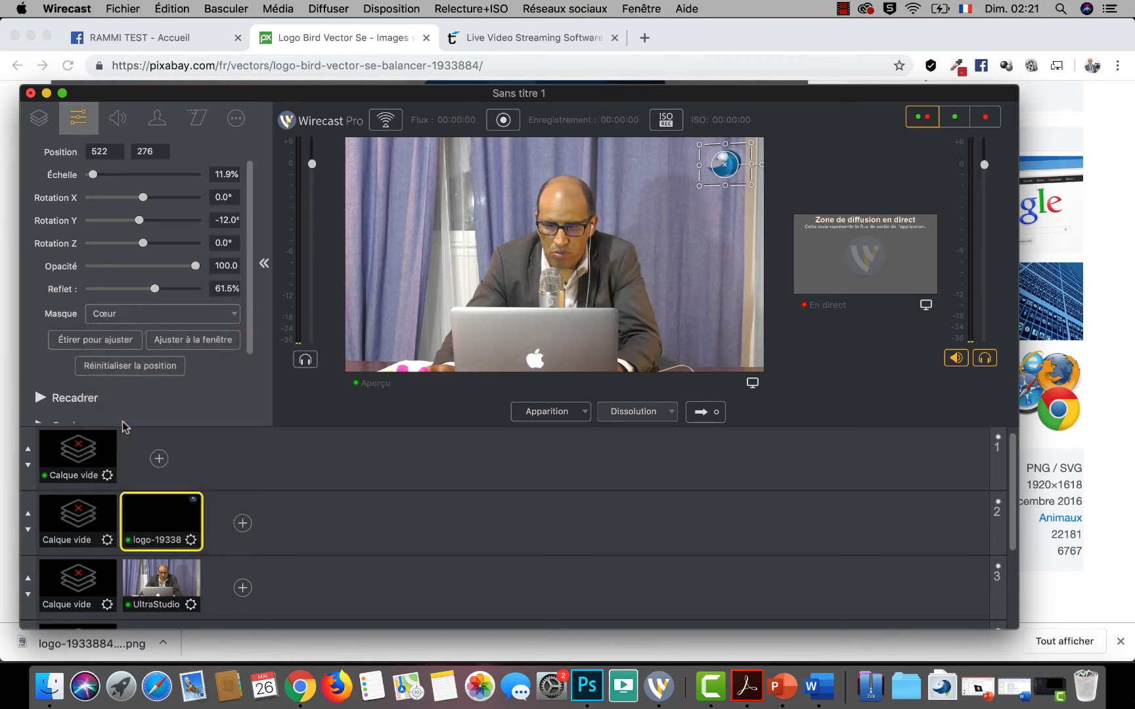
Set the logo's mask to Pastille dents de scie.
click(235, 316)
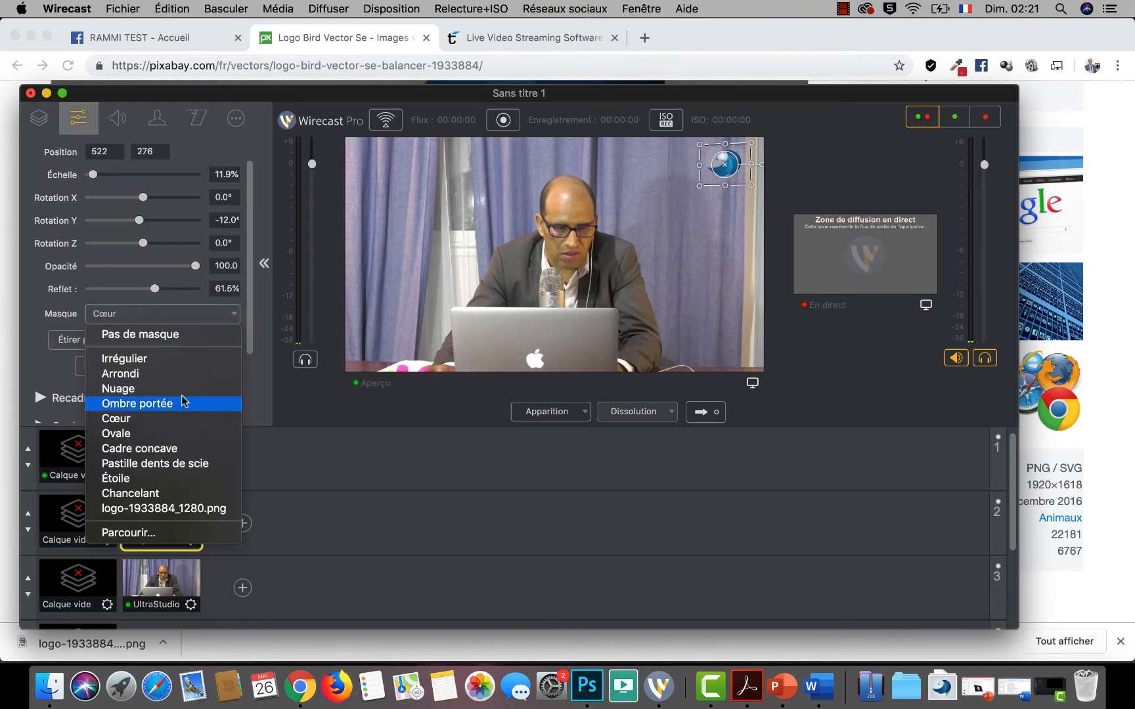
click(157, 463)
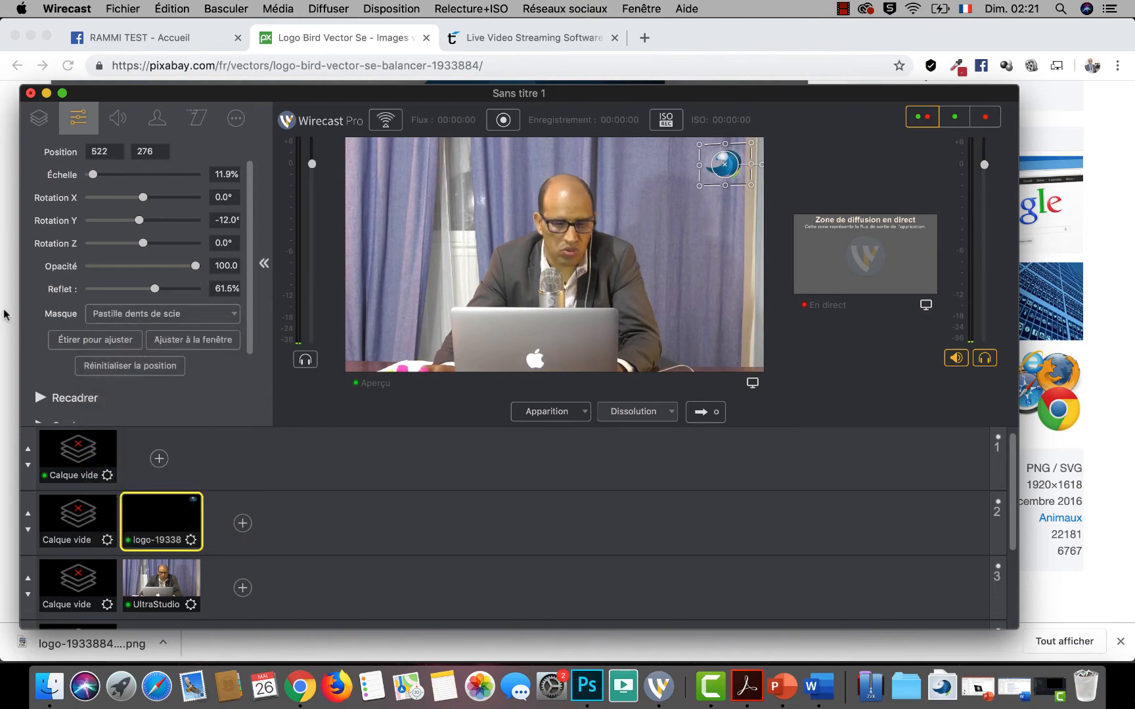
Crop the logo's right side by about 66.
scroll(205, 372, down, 2)
click(149, 362)
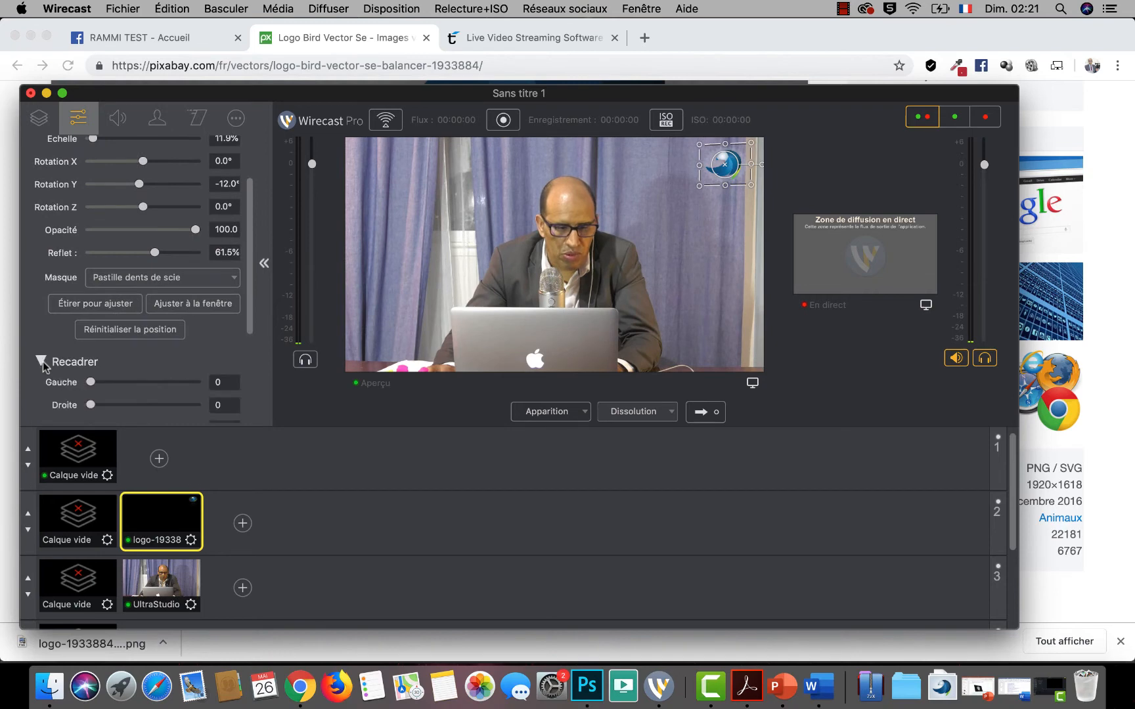
mouse_move(94, 388)
mouse_down()
mouse_move(115, 388)
mouse_move(84, 389)
mouse_move(116, 405)
mouse_move(101, 405)
mouse_up()
scroll(147, 376, down, 2)
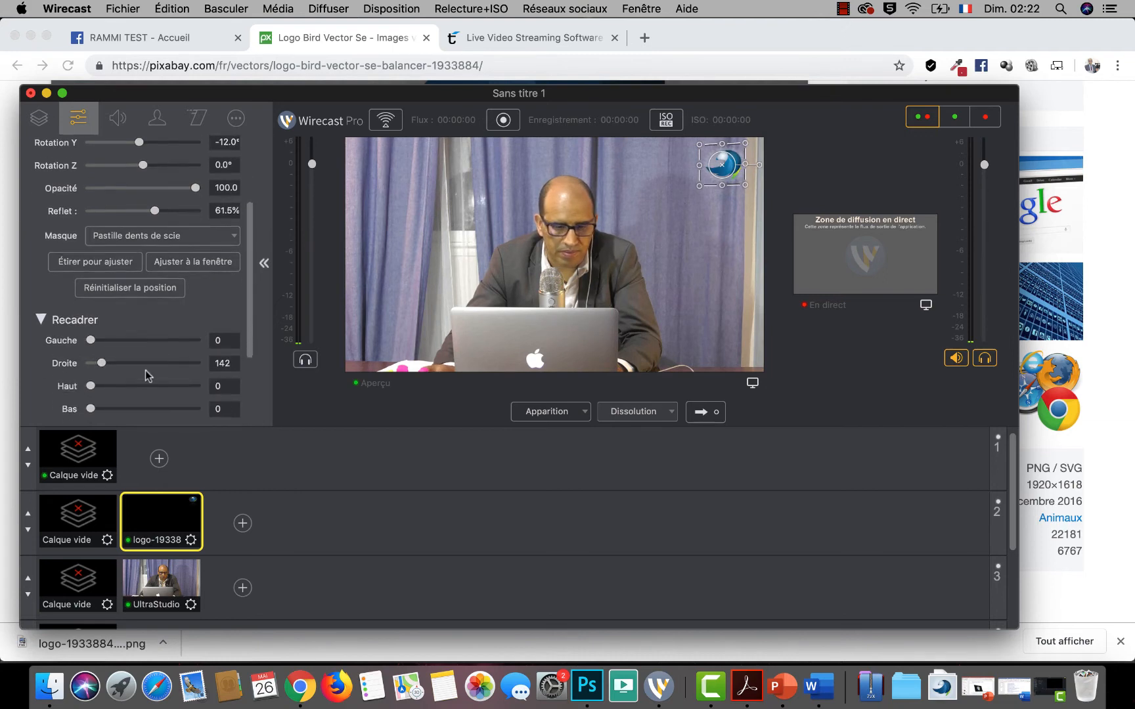
mouse_move(102, 356)
mouse_down()
mouse_move(111, 358)
mouse_move(97, 362)
mouse_move(105, 338)
mouse_move(86, 339)
mouse_up()
scroll(102, 381, down, 2)
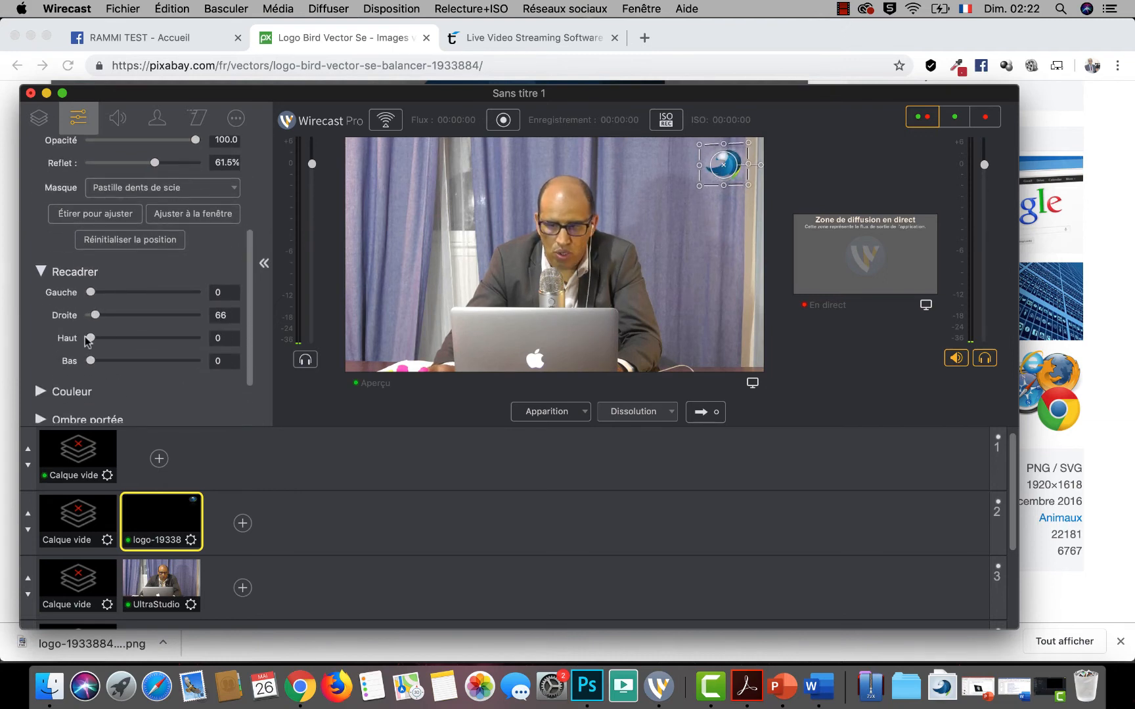
Adjust the logo's colour to brightness 0.31, contrast 204%, gamma 1.12 and saturation 1.04.
scroll(124, 355, down, 2)
click(41, 338)
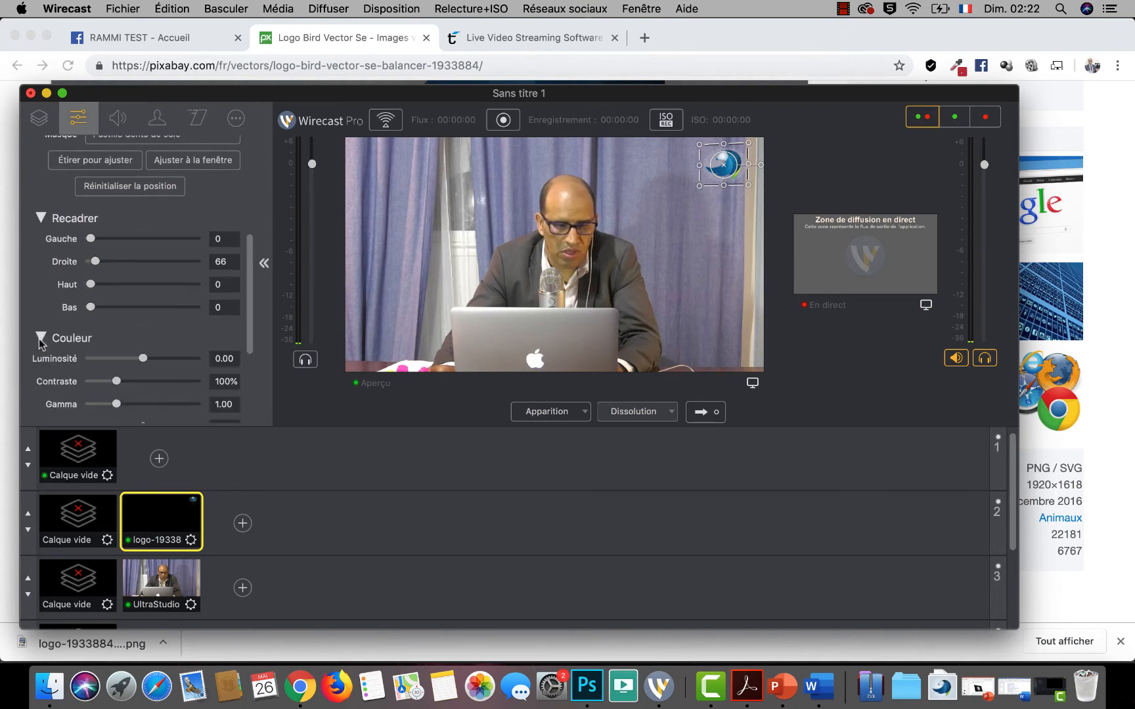
scroll(183, 343, down, 2)
drag(142, 300, 177, 301)
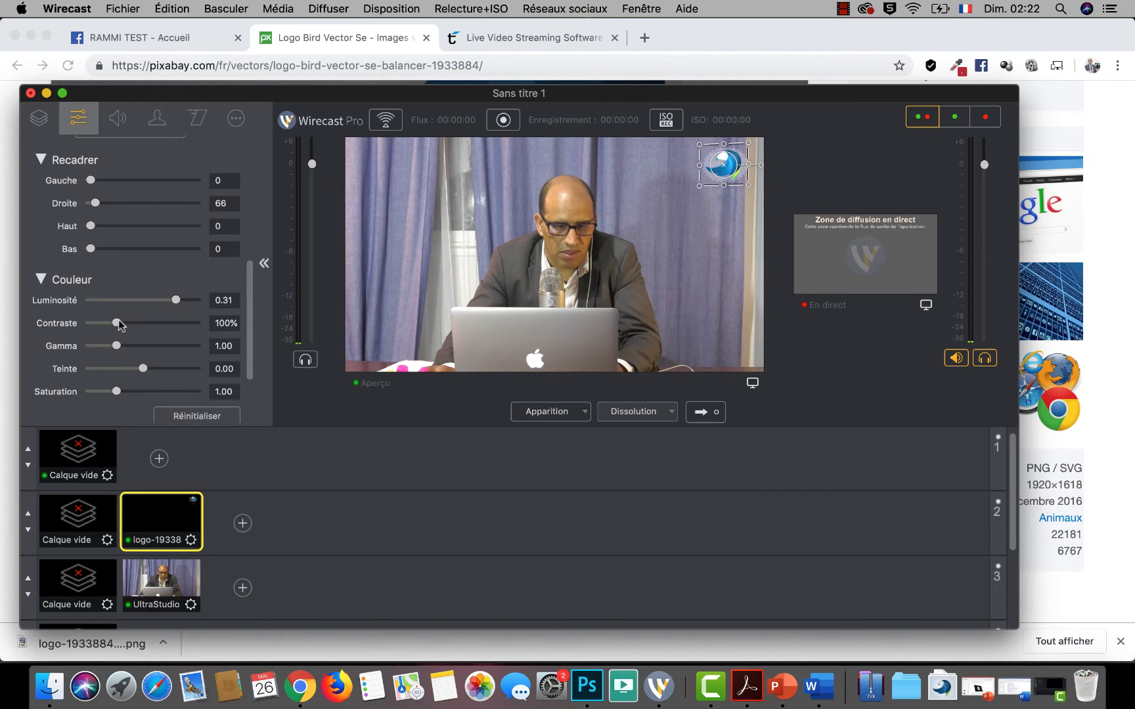
drag(117, 323, 146, 375)
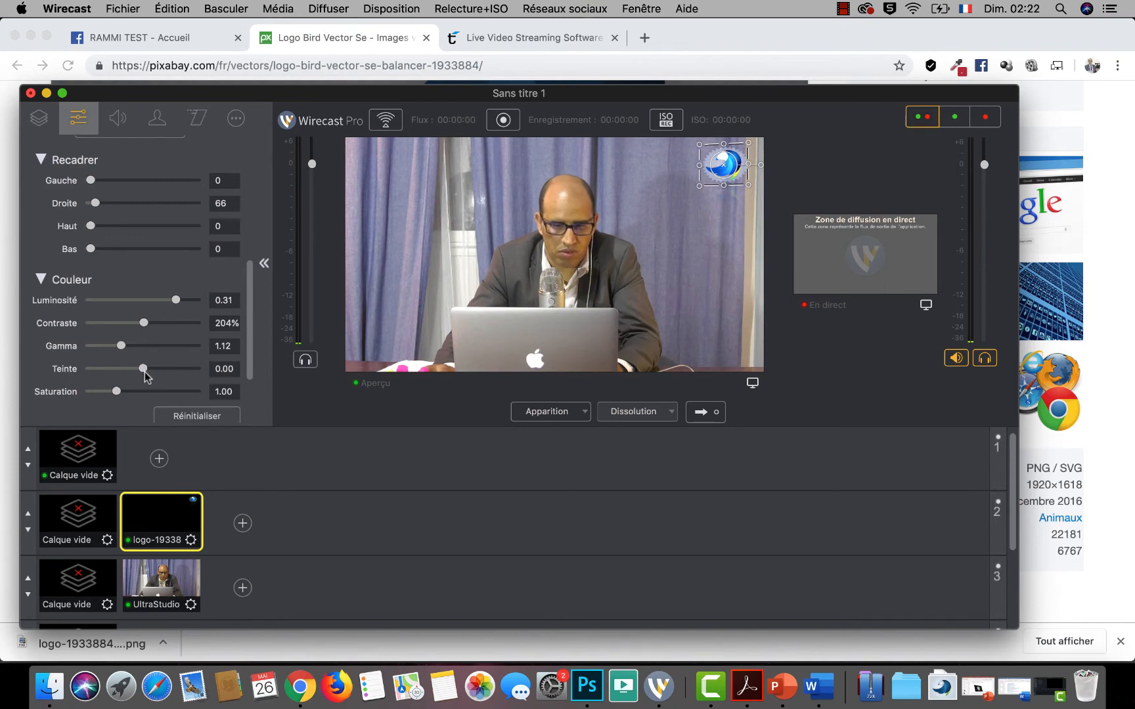
scroll(141, 341, down, 3)
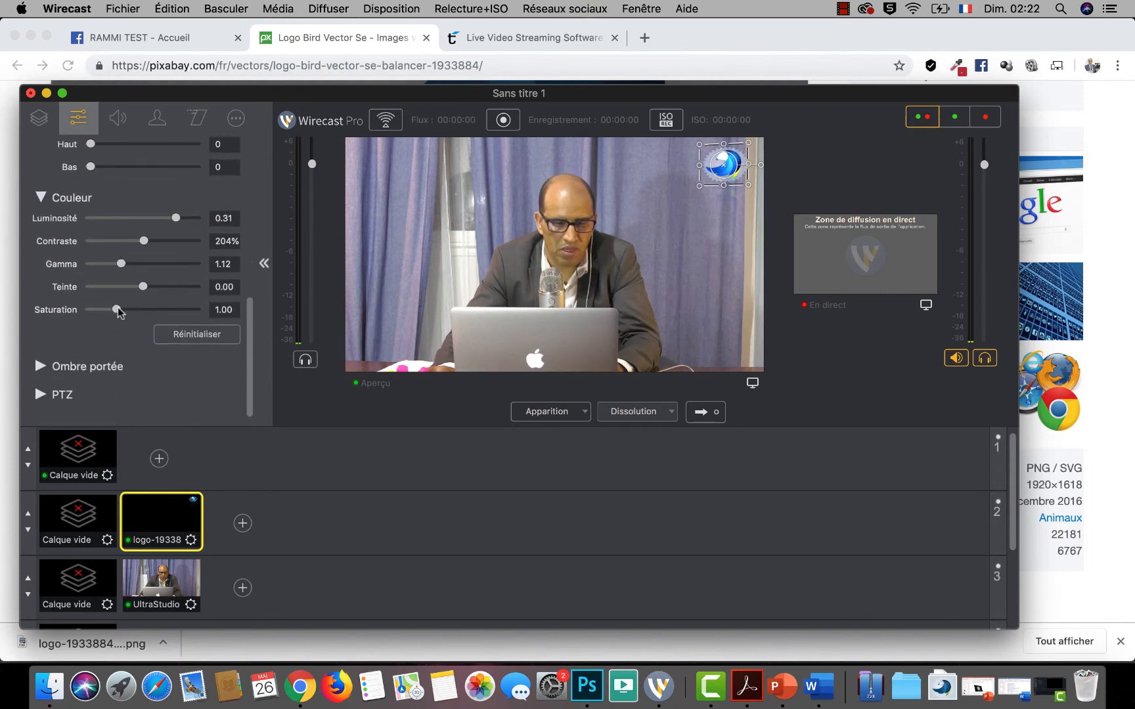
mouse_move(116, 309)
mouse_down()
mouse_move(145, 310)
mouse_move(118, 310)
mouse_up()
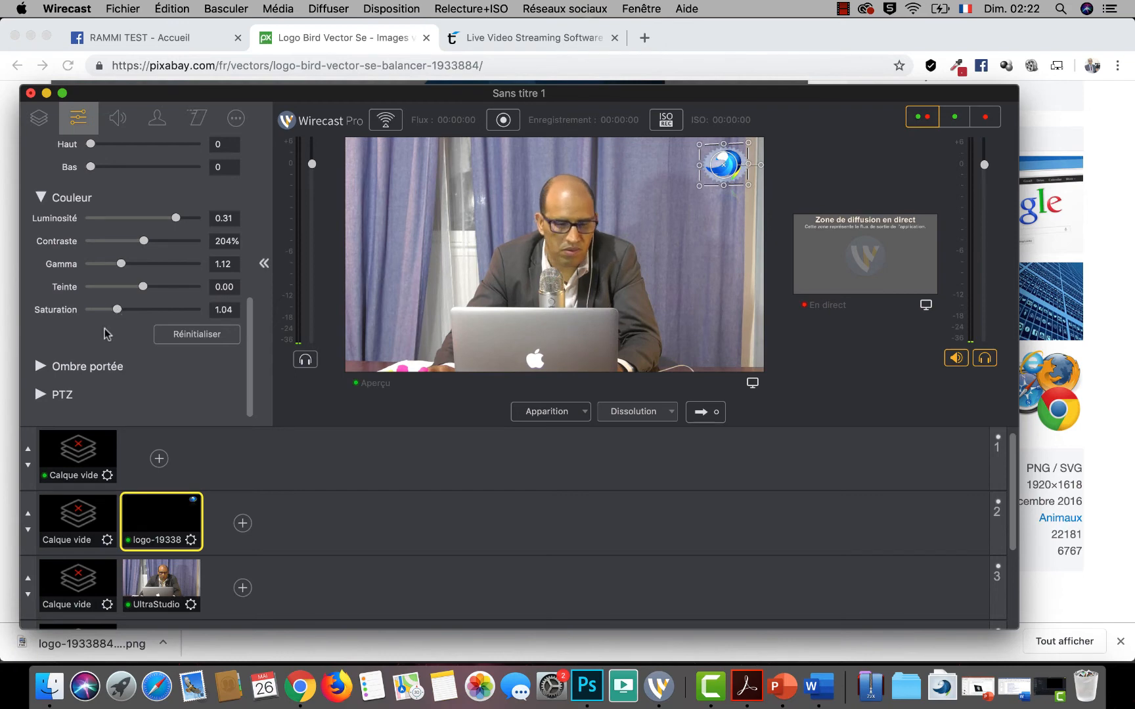
Enable the drop shadow for the logo, keeping the default shadow settings.
click(42, 366)
scroll(130, 346, down, 4)
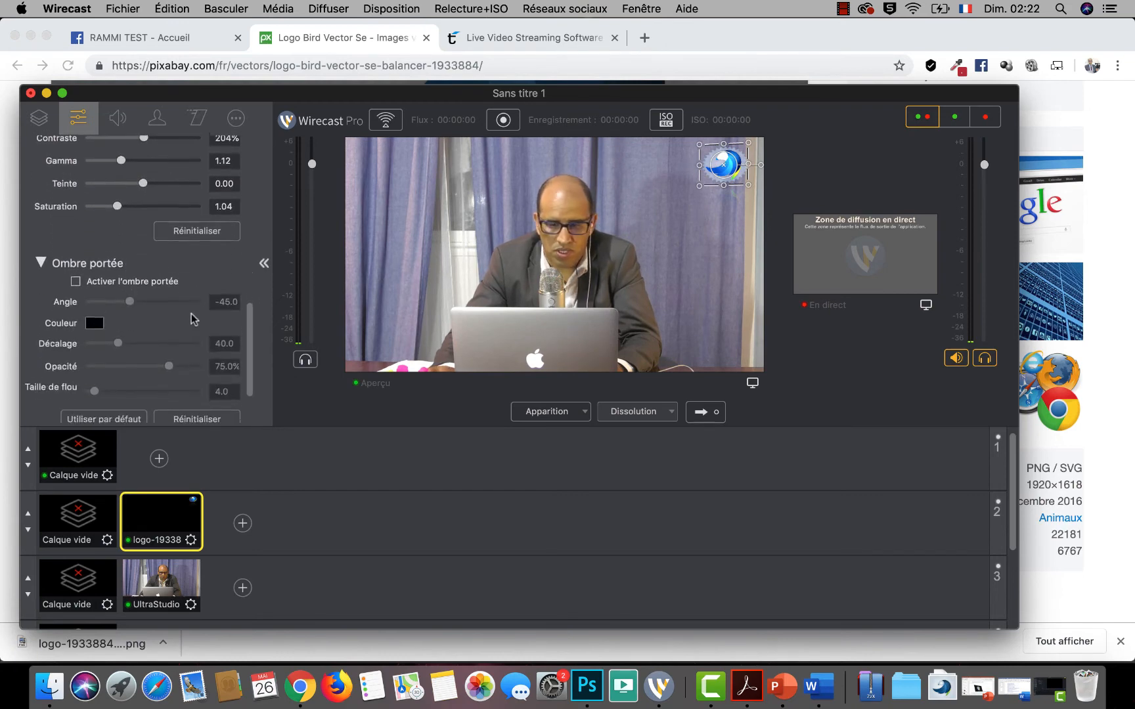
click(76, 275)
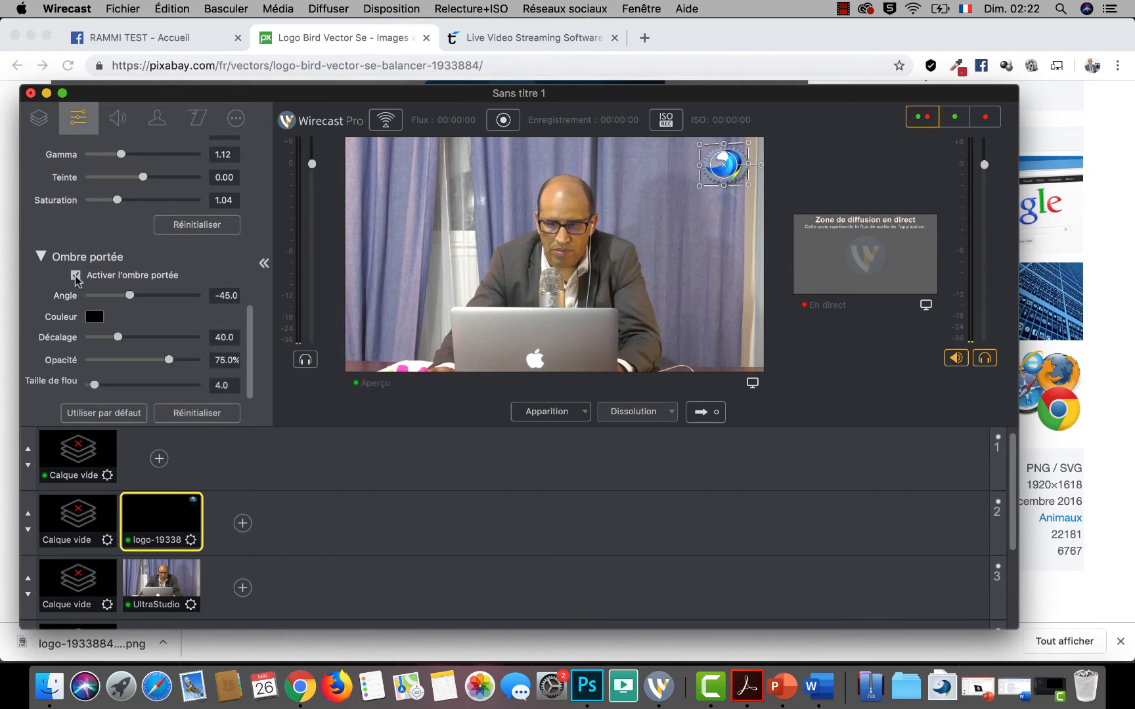
scroll(150, 310, down, 3)
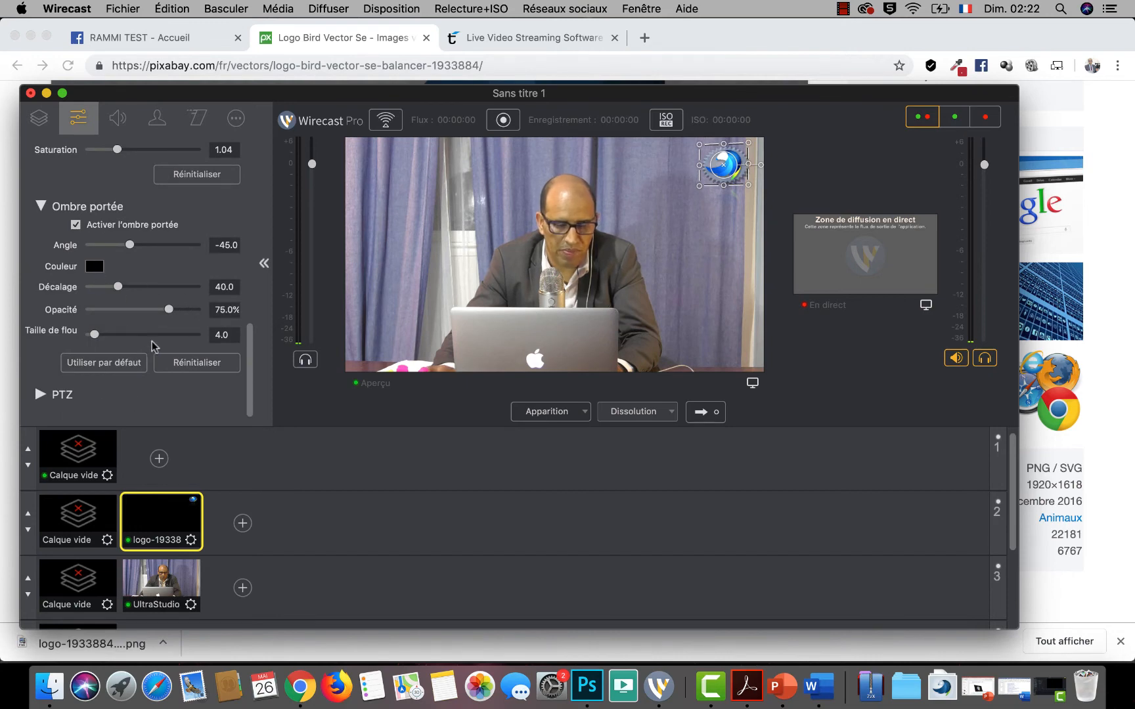
Move the logo shot from layer 2 to layer 3, just after the UltraStudio camera shot.
scroll(151, 340, up, 10)
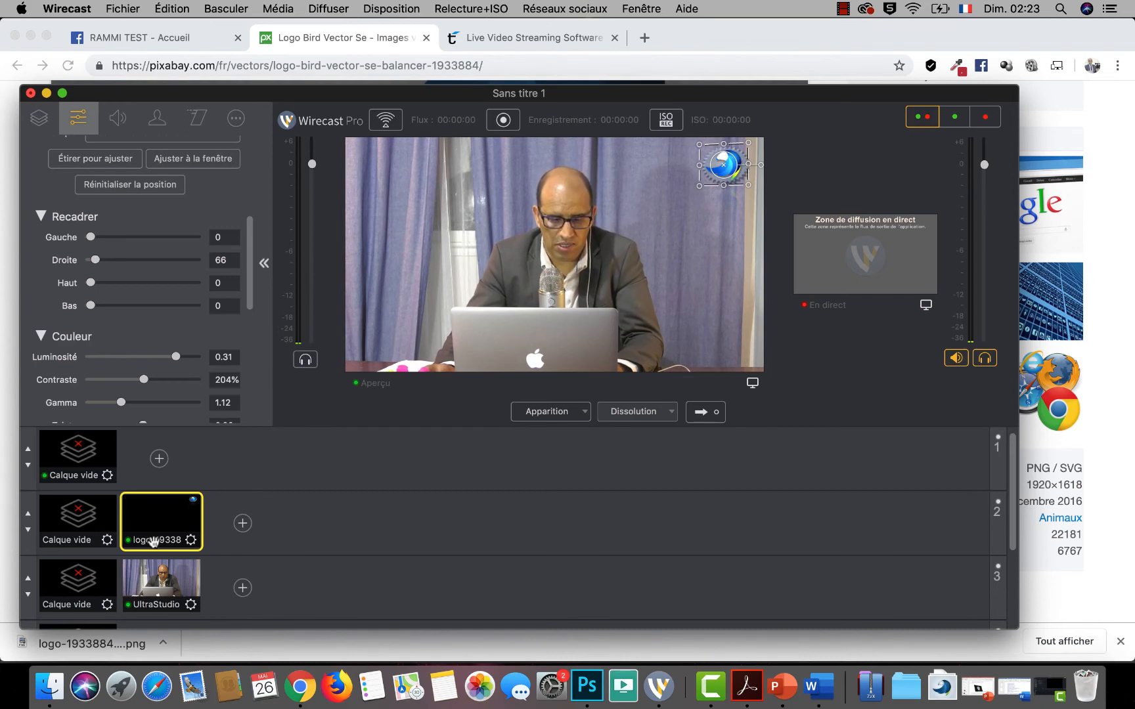
drag(153, 541, 282, 614)
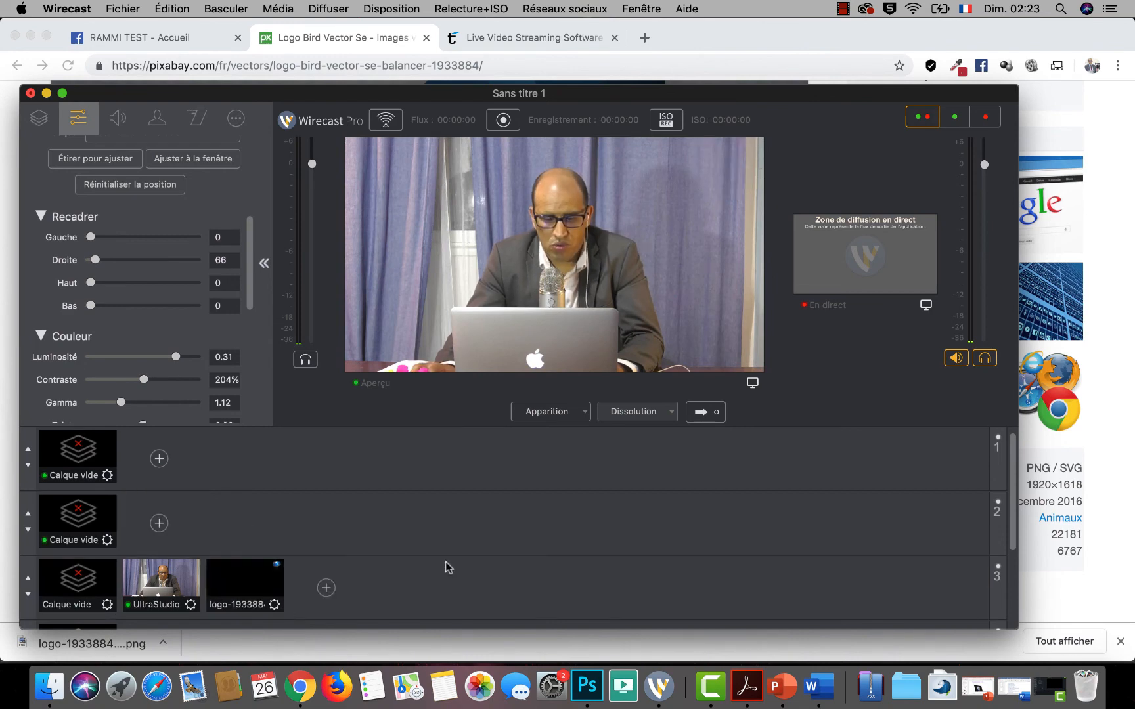
Send layer 3's UltraStudio camera shot live, followed by the logo shot from the same layer.
scroll(445, 562, down, 2)
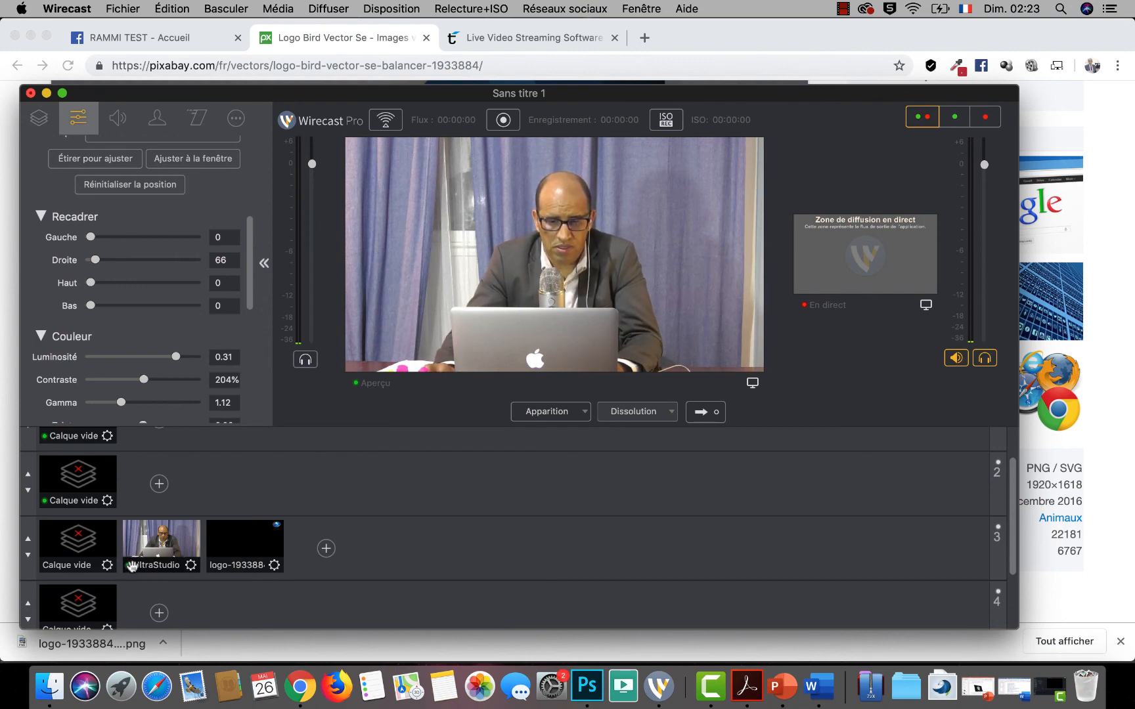
click(702, 412)
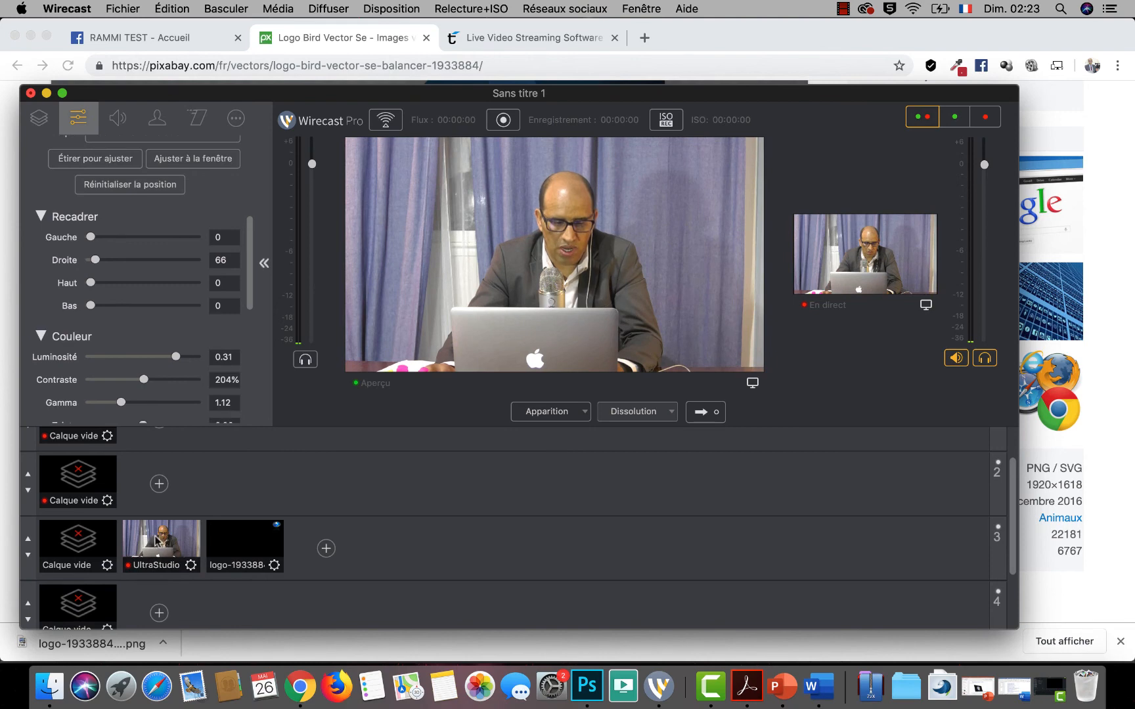
click(243, 545)
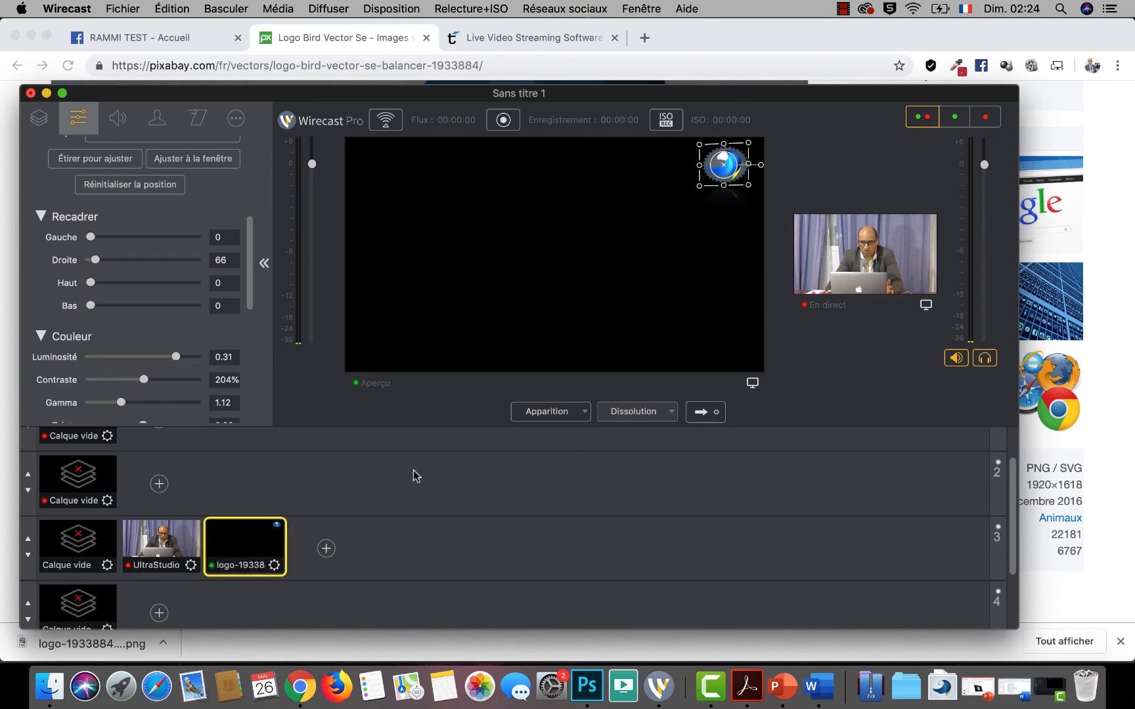
click(701, 414)
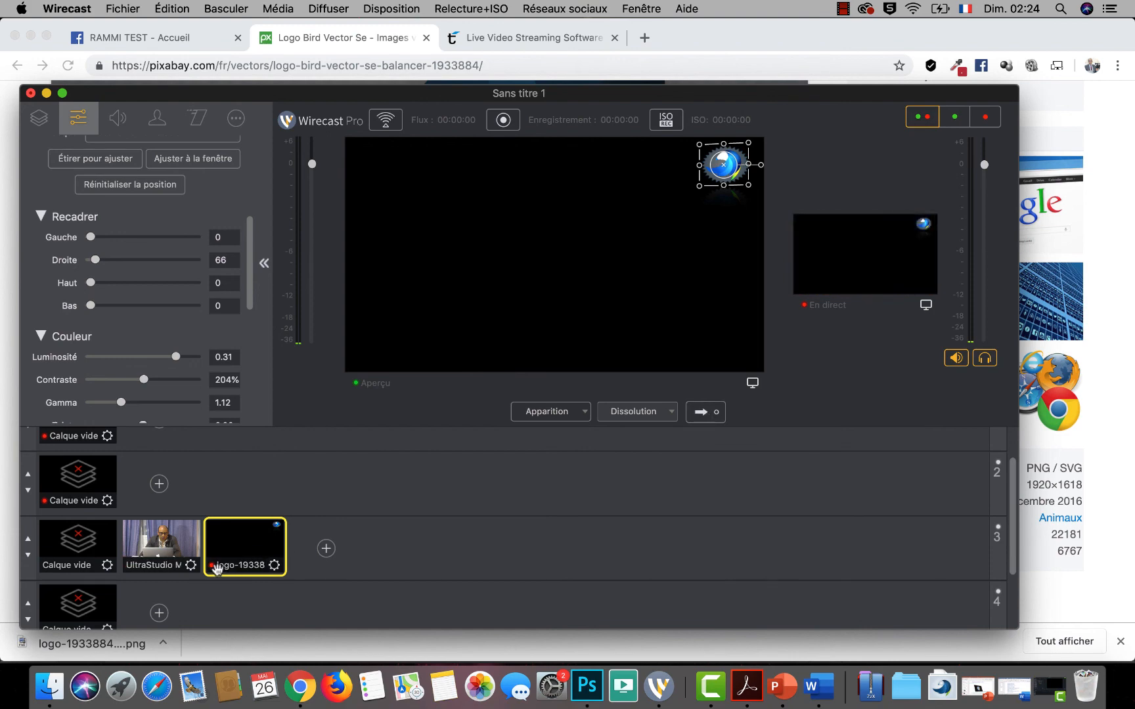
Preview the UltraStudio camera shot, and clear layer 3 from the live output with its empty layer shot.
click(159, 555)
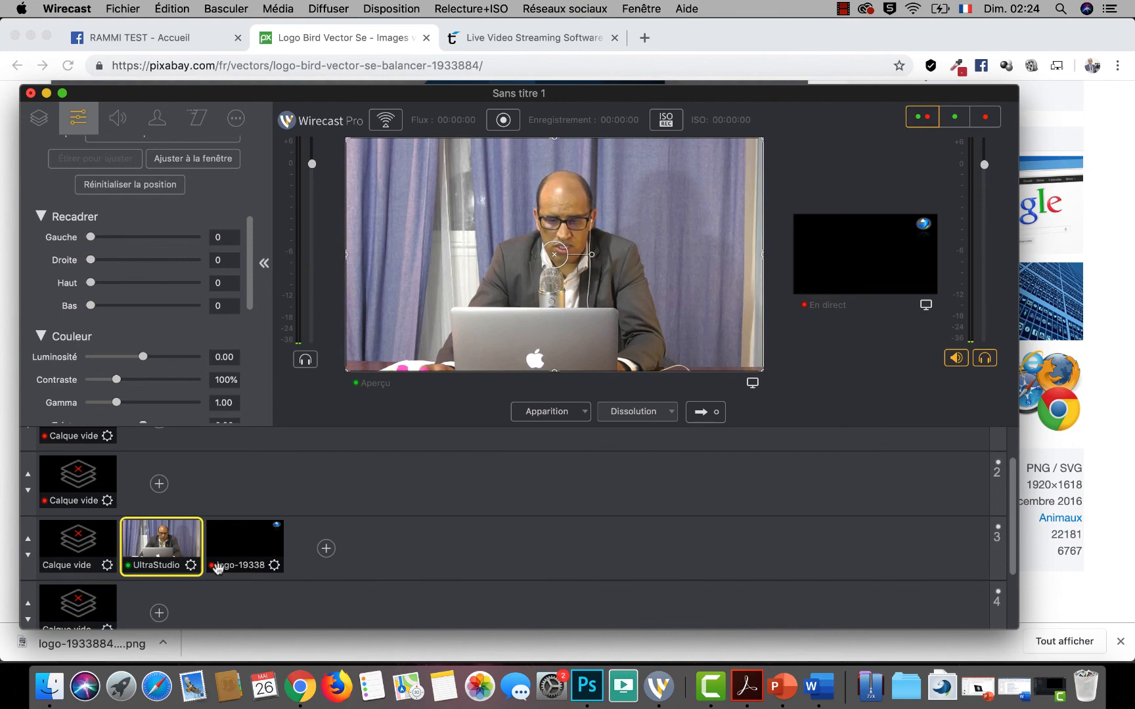
click(78, 546)
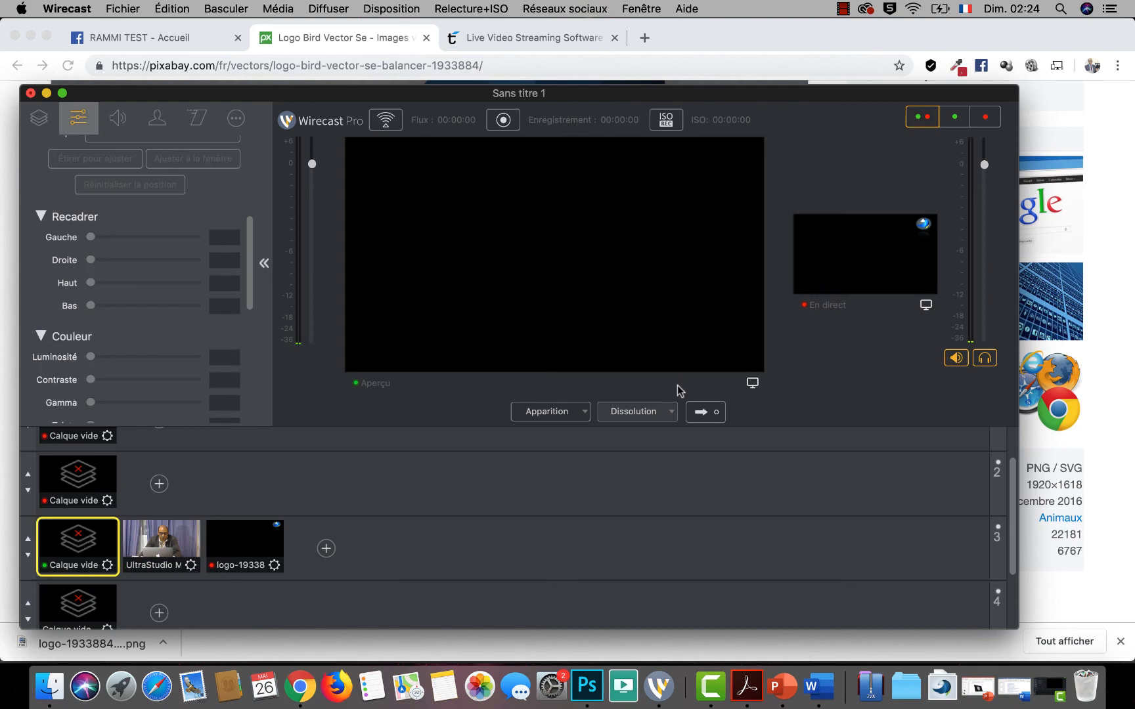
click(704, 414)
Move the logo shot from layer 3 to layer 2 and preview it together with layer 3's UltraStudio camera shot.
click(250, 547)
drag(245, 565, 221, 467)
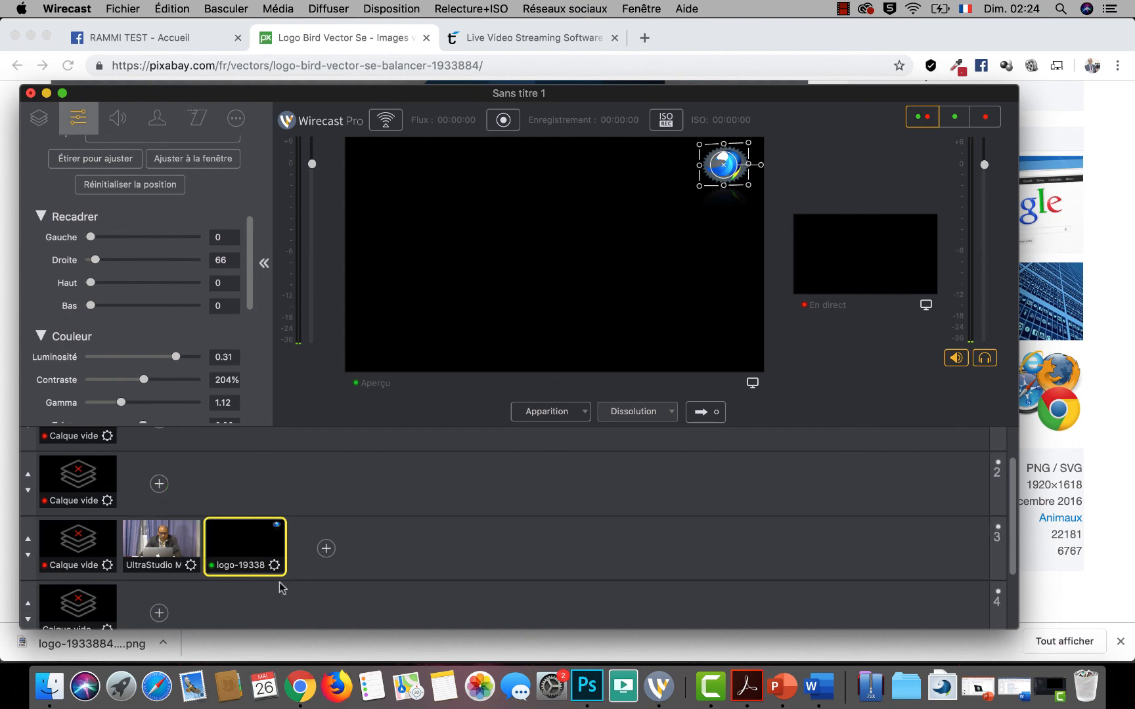
drag(244, 566, 185, 489)
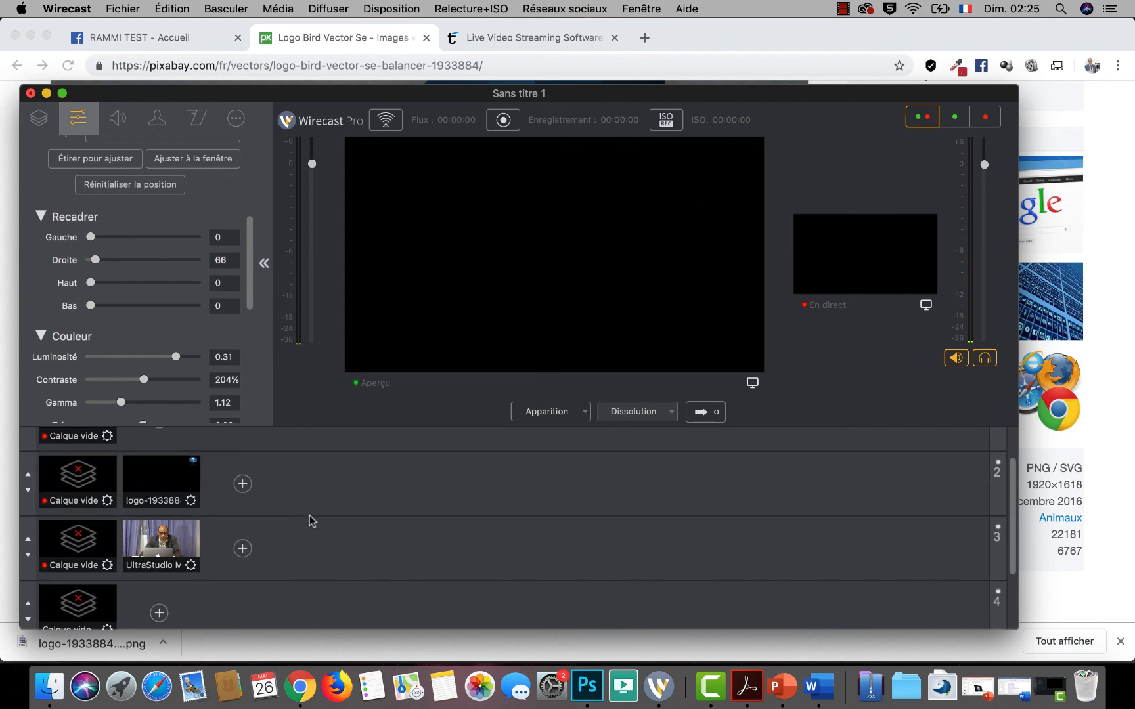
click(157, 483)
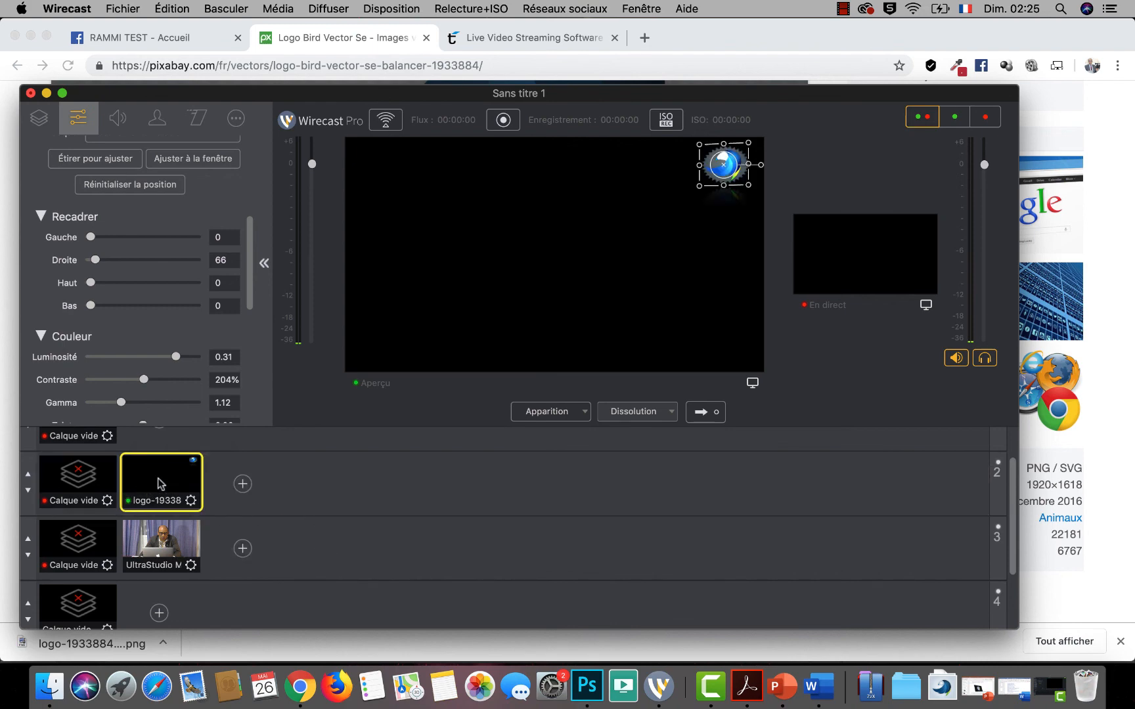
click(170, 525)
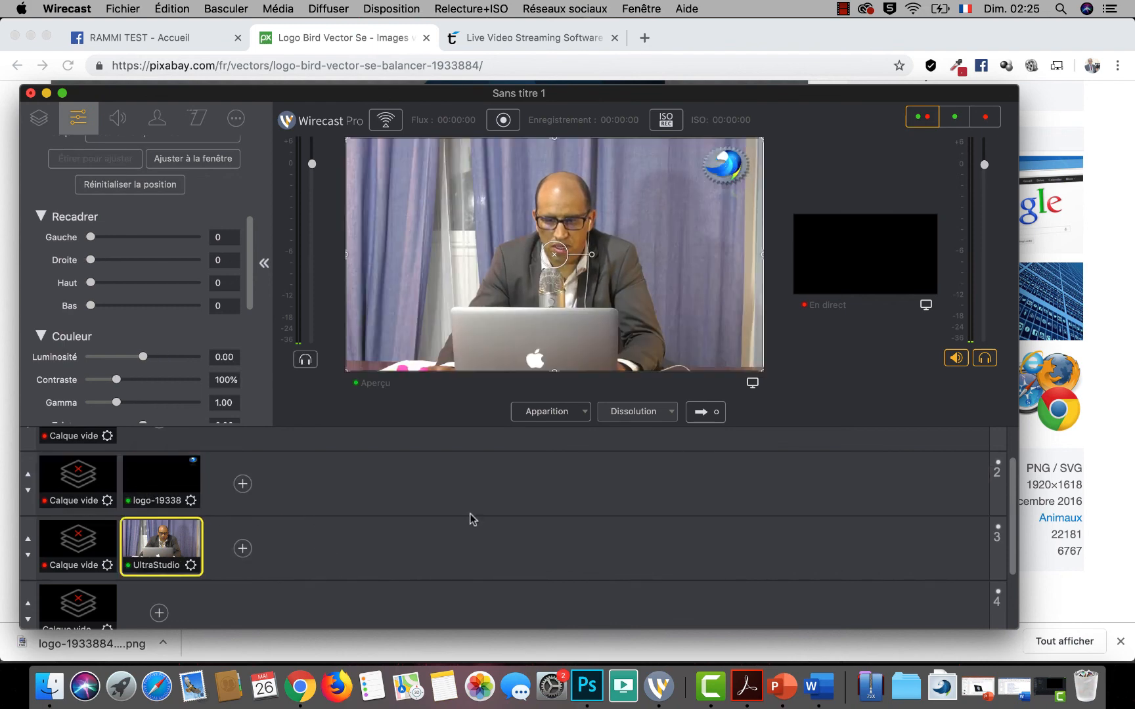